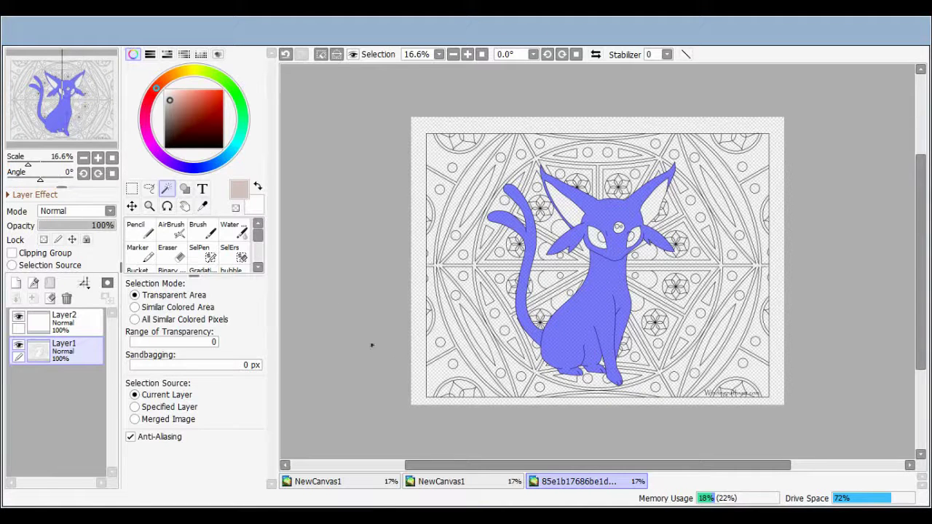
Paste the Espeon reference picture as a new canvas and airbrush the selected body on the coloring page pale pink at brush size 350
{"action": "key", "text": "ctrl+v"}
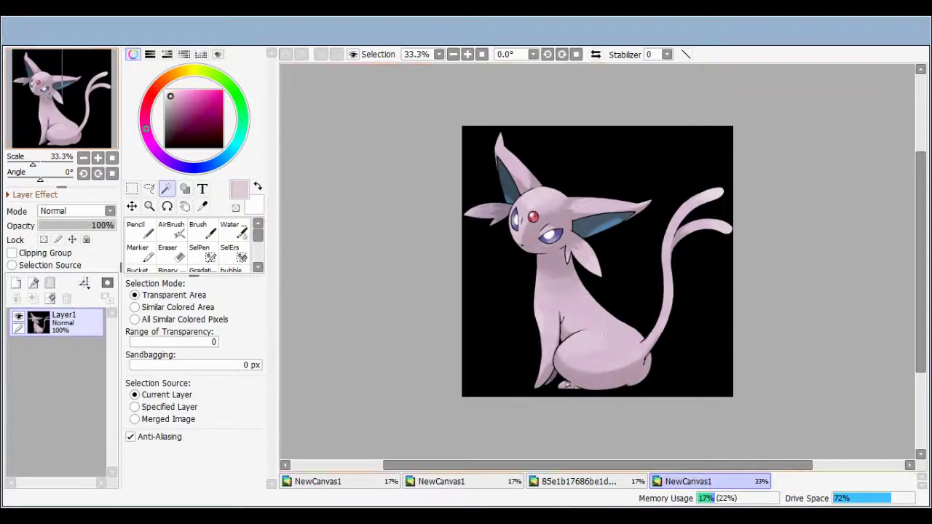
{"action": "left_click", "coordinate": [579, 482]}
{"action": "left_click", "coordinate": [171, 230]}
{"action": "left_click", "coordinate": [238, 474]}
{"action": "mouse_move", "coordinate": [510, 190]}
{"action": "left_mouse_down"}
{"action": "mouse_move", "coordinate": [526, 240]}
{"action": "mouse_move", "coordinate": [583, 328]}
{"action": "left_mouse_up"}
{"action": "scroll", "coordinate": [468, 396], "scroll_direction": "up", "scroll_amount": 2}
Sample the purple of the reference's eyes, select both eye areas on the coloring page and paint them on a new layer
{"action": "left_click", "coordinate": [688, 482]}
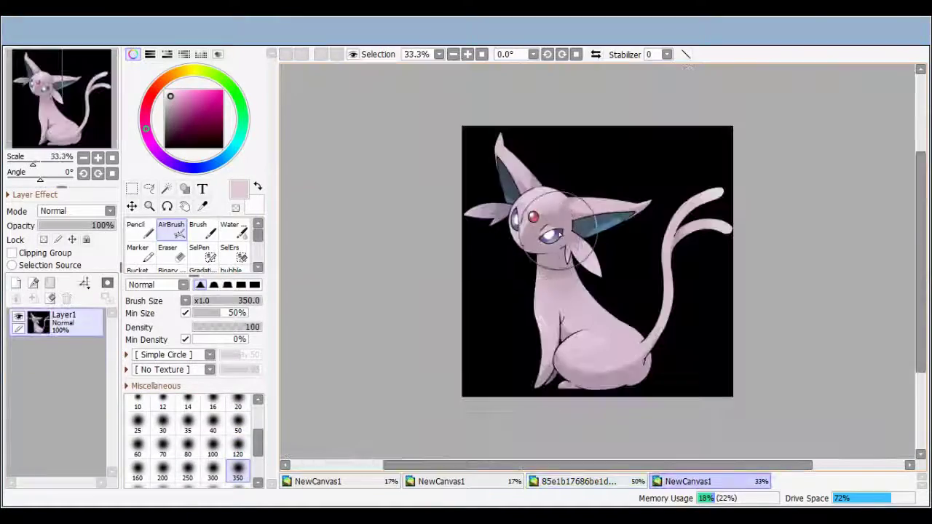
{"action": "left_click", "coordinate": [579, 482]}
{"action": "left_click", "coordinate": [166, 188]}
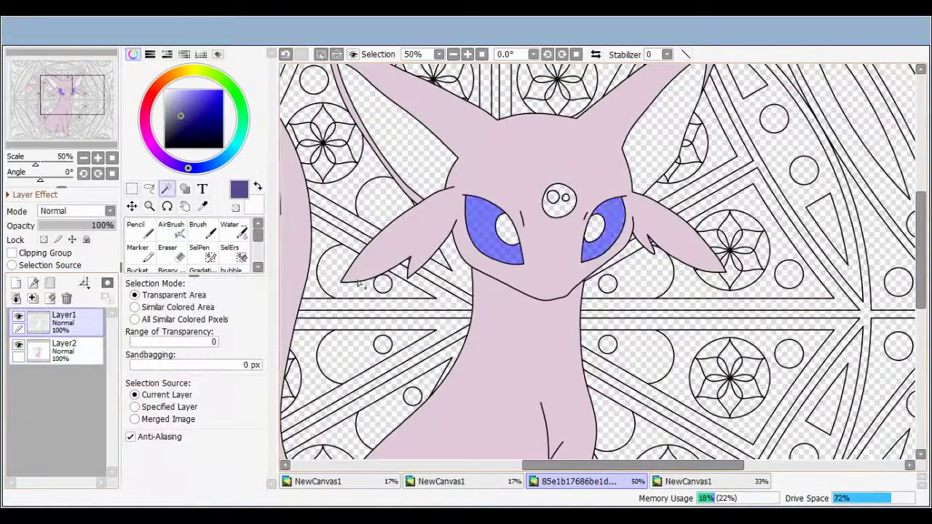
{"action": "left_click", "coordinate": [171, 230]}
{"action": "left_click_drag", "start_coordinate": [495, 230], "coordinate": [601, 229]}
Sample the reference's inner-ear blue, select both inner ears on Layer1 and paint them on a new layer above Layer3
{"action": "left_click", "coordinate": [689, 481]}
{"action": "left_click", "coordinate": [624, 210], "text": "alt"}
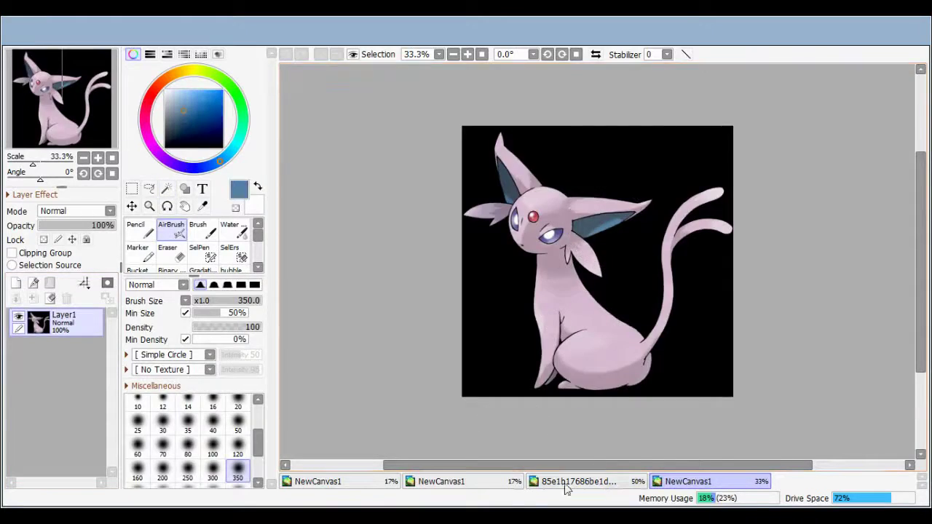
{"action": "left_click", "coordinate": [580, 482]}
{"action": "left_click", "coordinate": [166, 188]}
{"action": "left_click", "coordinate": [63, 321]}
{"action": "left_click", "coordinate": [427, 167]}
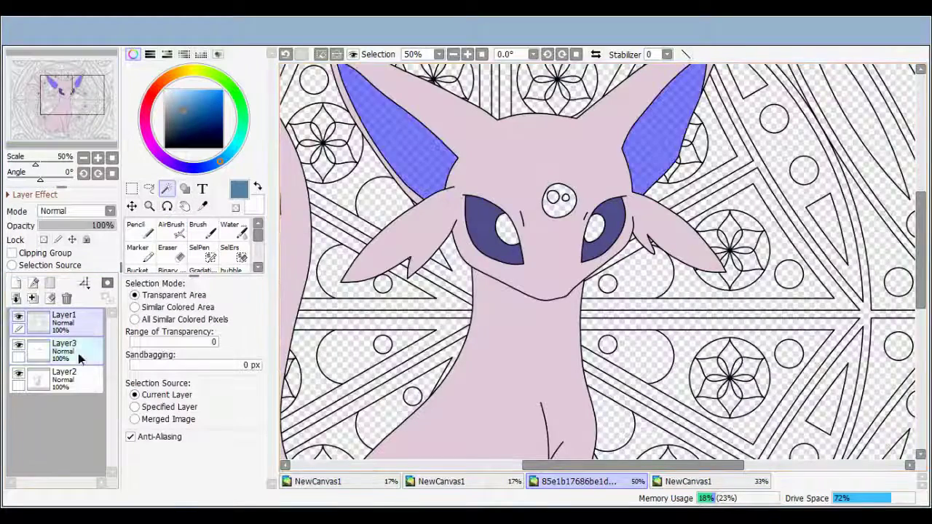
{"action": "left_click", "coordinate": [80, 357]}
{"action": "left_click", "coordinate": [16, 283]}
{"action": "left_click", "coordinate": [171, 230]}
{"action": "mouse_move", "coordinate": [394, 138]}
{"action": "left_mouse_down"}
{"action": "mouse_move", "coordinate": [466, 175]}
{"action": "mouse_move", "coordinate": [663, 131]}
{"action": "left_mouse_up"}
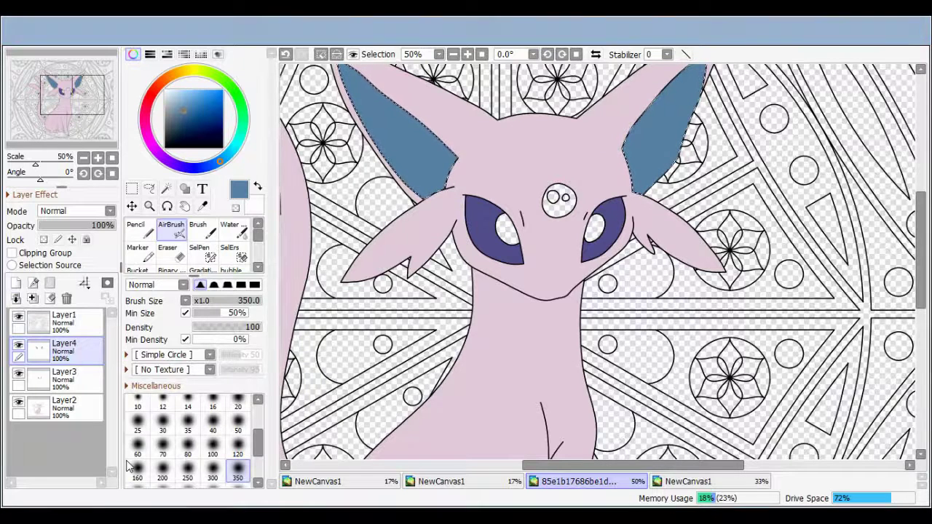
{"action": "key", "text": "ctrl+d"}
Add a new layer and paint the eye and forehead gem highlights white, selecting their areas on Layer1
{"action": "left_click", "coordinate": [16, 283]}
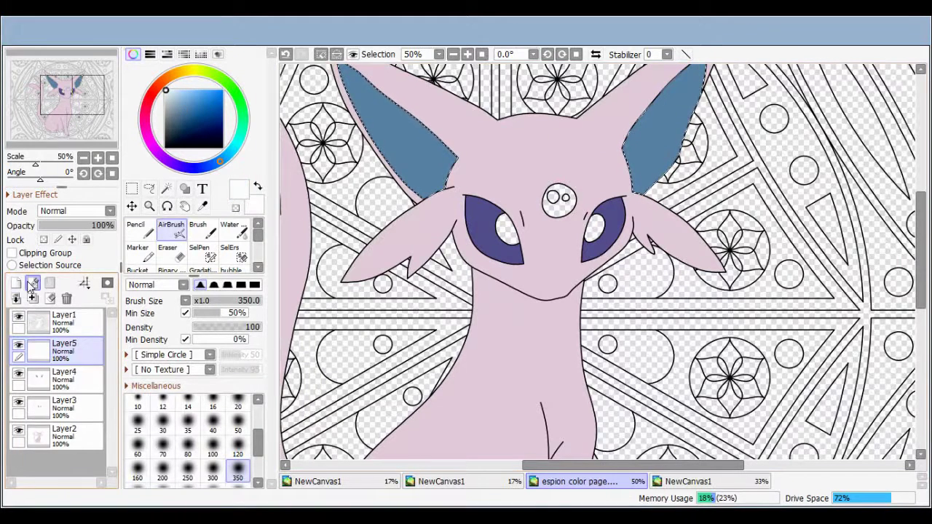
{"action": "left_click", "coordinate": [63, 320]}
{"action": "left_click", "coordinate": [167, 188]}
{"action": "left_click", "coordinate": [171, 230]}
Sample the red of the reference's forehead gem and paint the gem on the coloring page with it on a separate layer
{"action": "left_click", "coordinate": [689, 481]}
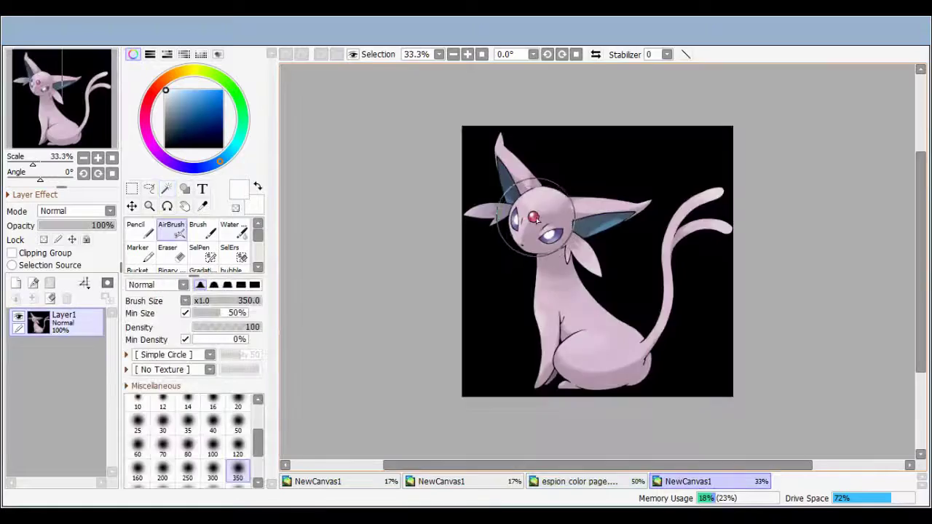
{"action": "left_click", "coordinate": [576, 481]}
{"action": "left_click", "coordinate": [167, 188]}
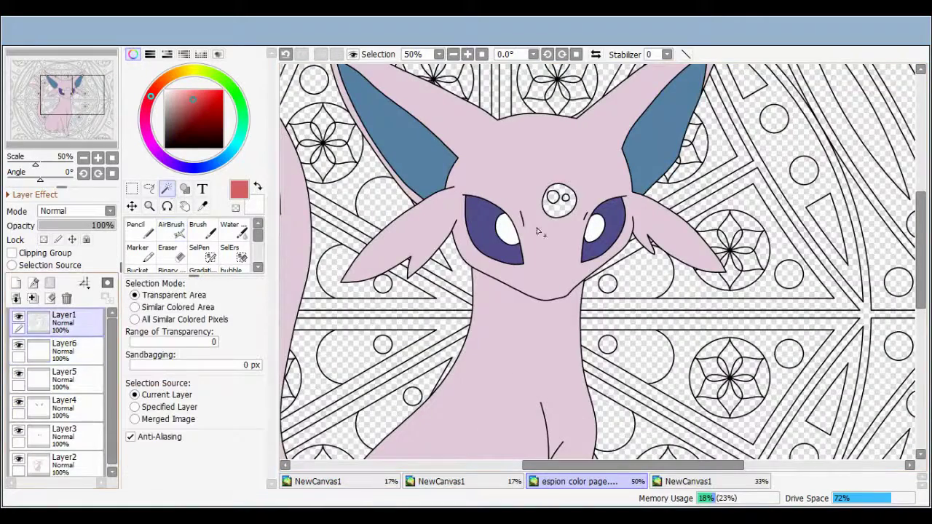
{"action": "left_click", "coordinate": [559, 198]}
{"action": "left_click", "coordinate": [171, 229]}
{"action": "left_click", "coordinate": [559, 198]}
{"action": "scroll", "coordinate": [611, 158], "scroll_direction": "down", "scroll_amount": 2}
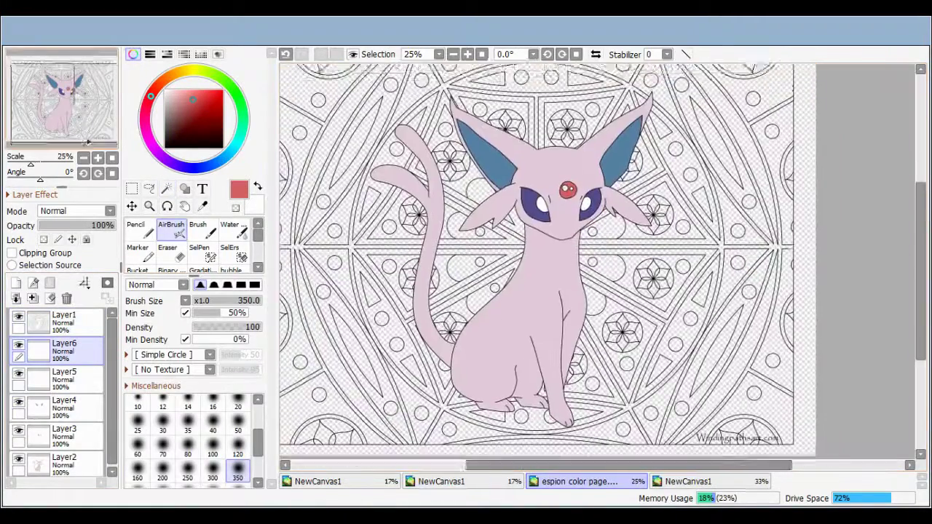
Select the mandala's main outline bands on Layer1 and airbrush them dark navy on a new layer
{"action": "scroll", "coordinate": [113, 403], "scroll_direction": "down", "scroll_amount": 1}
{"action": "key", "text": "w"}
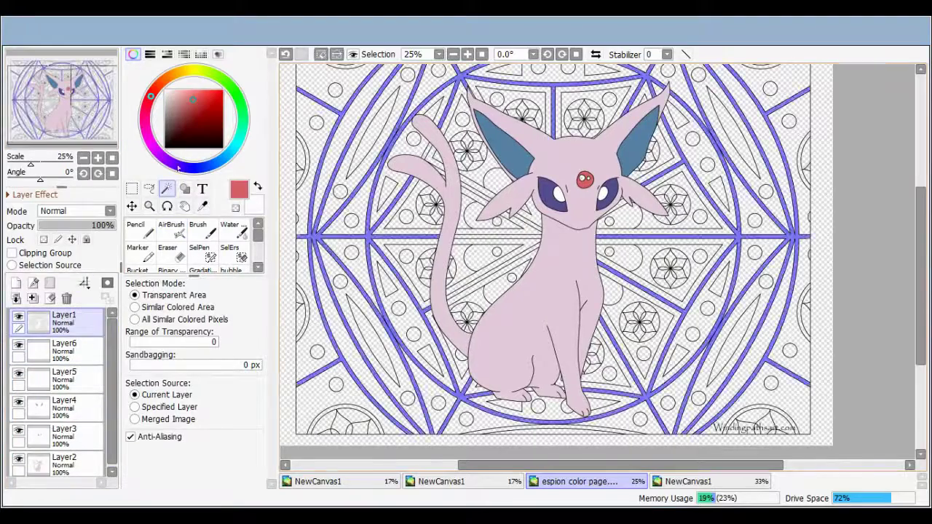
{"action": "key", "text": "minus"}
{"action": "left_click", "coordinate": [171, 229]}
{"action": "mouse_move", "coordinate": [341, 168]}
{"action": "left_mouse_down"}
{"action": "mouse_move", "coordinate": [370, 308]}
{"action": "mouse_move", "coordinate": [797, 94]}
{"action": "mouse_move", "coordinate": [559, 398]}
{"action": "left_mouse_up"}
Select the remaining arc bands along the mandala's upper and lower edges, paint them dark navy and clear the selection
{"action": "key", "text": "w"}
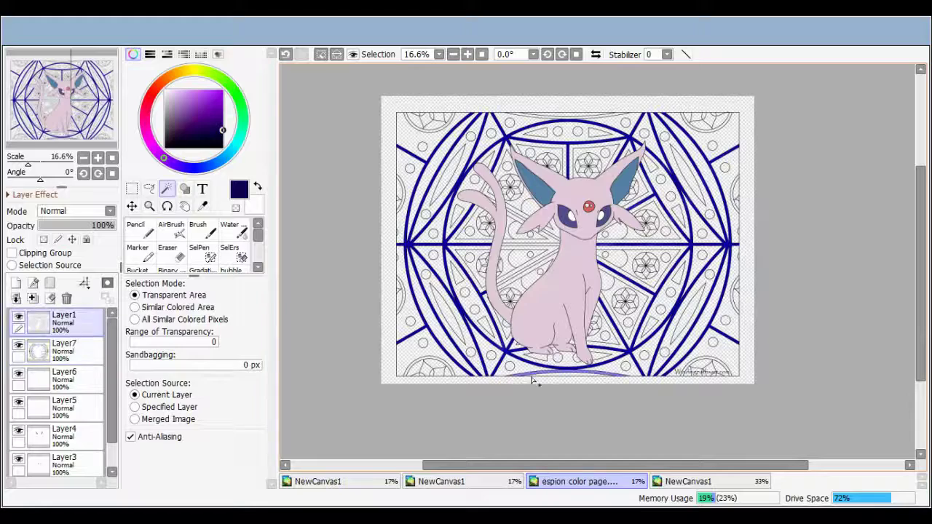
{"action": "key", "text": "v"}
{"action": "left_click", "coordinate": [173, 194]}
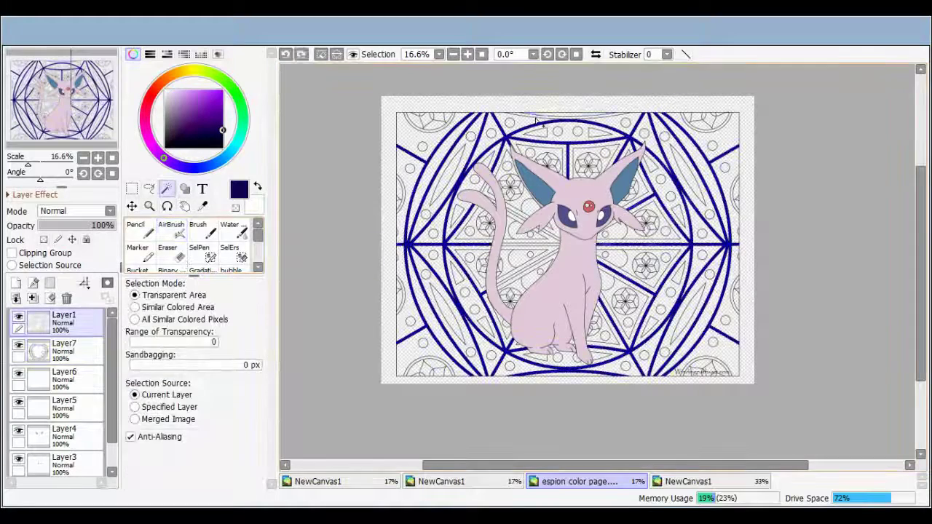
{"action": "key", "text": "v"}
{"action": "key", "text": "ctrl+d"}
Select the edge medallion rings, pointed ovals and small triangles on Layer1 and choose a purple airbrush color
{"action": "left_click", "coordinate": [64, 321]}
{"action": "key", "text": "w"}
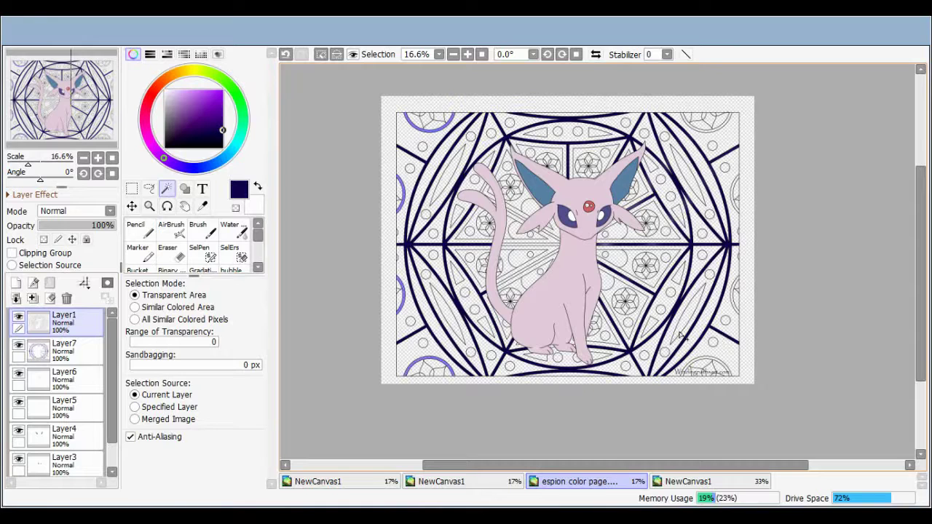
{"action": "left_click", "coordinate": [697, 190]}
{"action": "left_click", "coordinate": [689, 313]}
{"action": "left_click", "coordinate": [448, 310]}
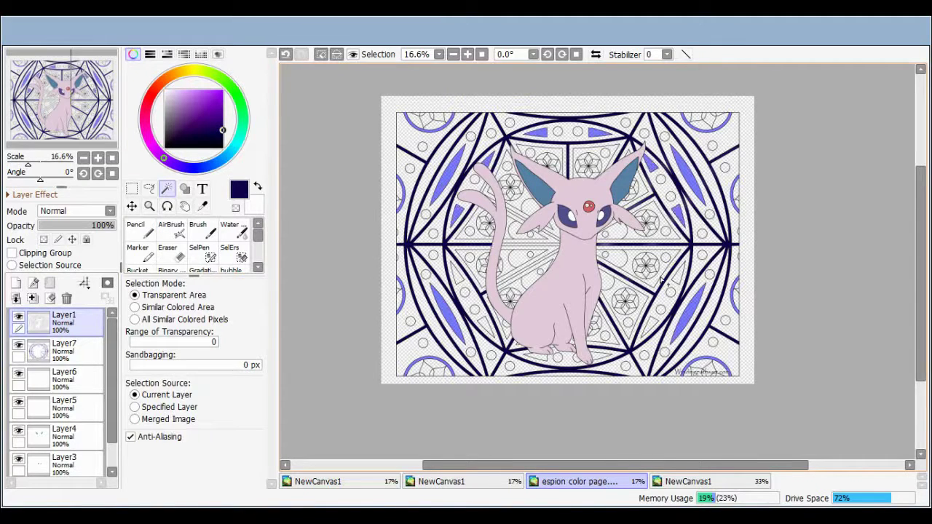
{"action": "key", "text": "v"}
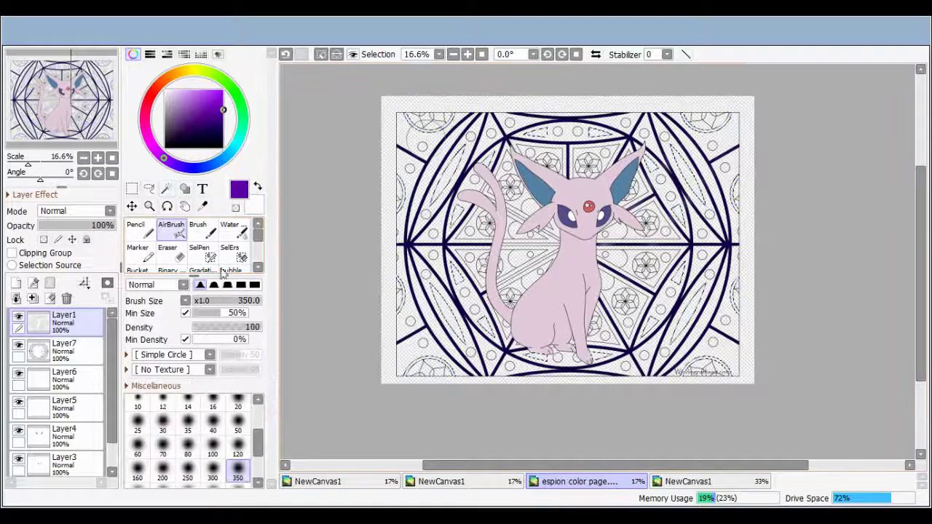
{"action": "left_click_drag", "start_coordinate": [448, 179], "coordinate": [426, 131]}
{"action": "left_click_drag", "start_coordinate": [448, 313], "coordinate": [724, 129]}
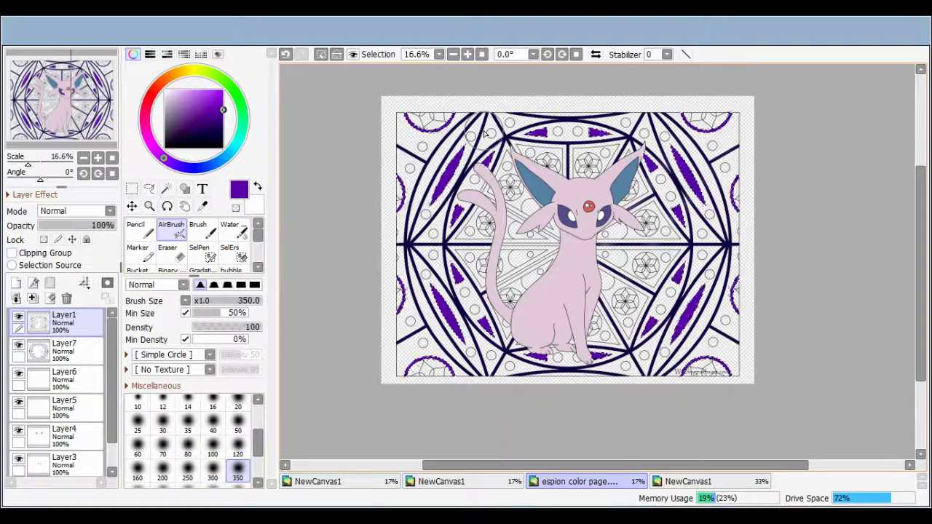
{"action": "key", "text": "ctrl+d"}
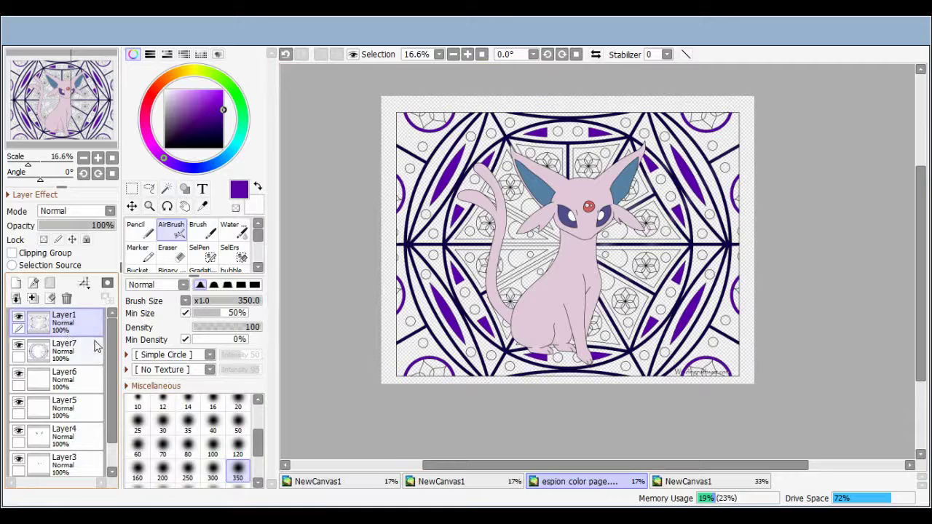
Paint the selected rings, ovals and triangles purple on Layer7 with a size 700 airbrush
{"action": "left_click", "coordinate": [97, 347]}
{"action": "scroll", "coordinate": [237, 452], "scroll_direction": "down", "scroll_amount": 1}
{"action": "left_click", "coordinate": [237, 473]}
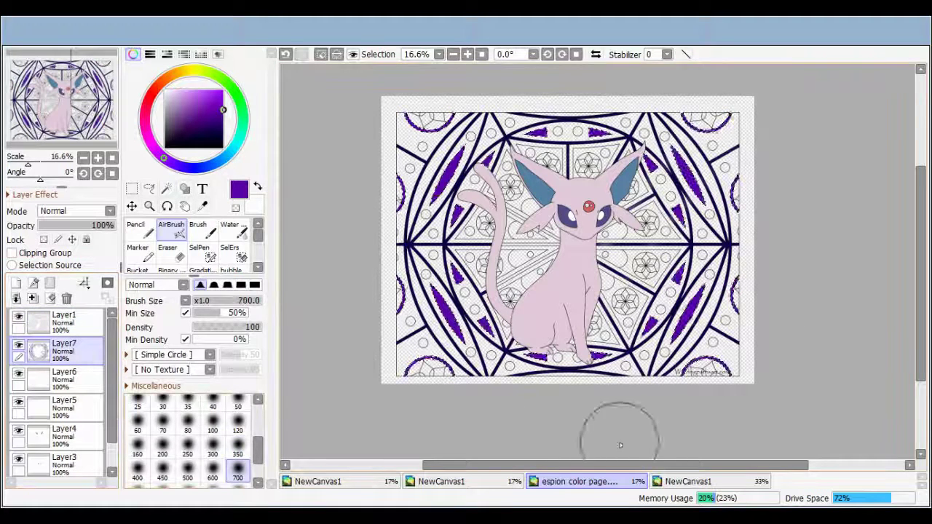
Select all the small circles of the mandala on Layer1, paint them green on Layer7 and clear the selection
{"action": "left_click", "coordinate": [65, 321]}
{"action": "left_click", "coordinate": [167, 188]}
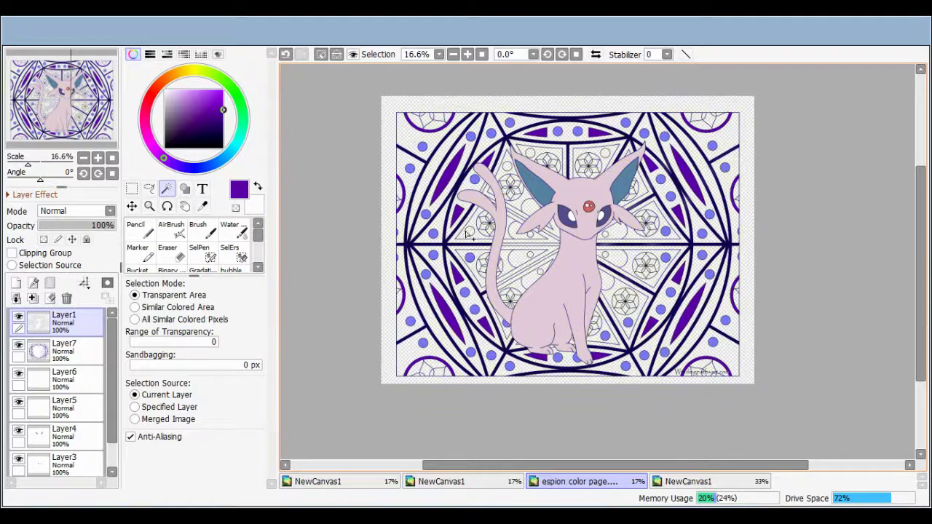
{"action": "scroll", "coordinate": [463, 209], "scroll_direction": "up", "scroll_amount": 2}
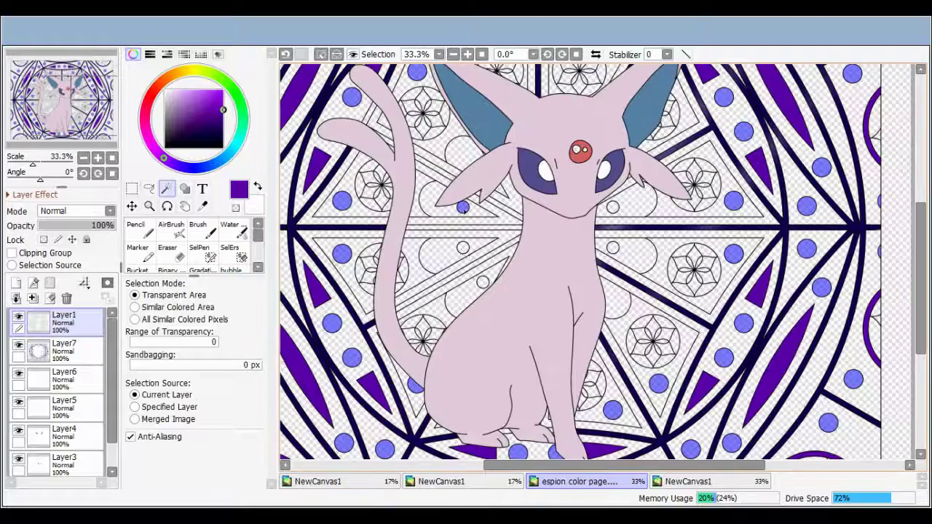
{"action": "left_click", "coordinate": [83, 157]}
{"action": "left_click", "coordinate": [64, 349]}
{"action": "left_click", "coordinate": [236, 93]}
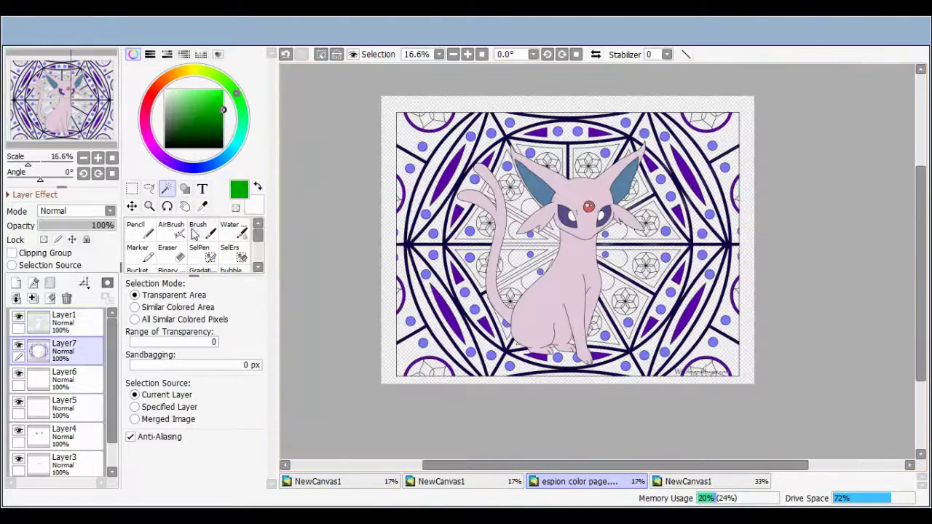
{"action": "left_click", "coordinate": [172, 229]}
{"action": "key", "text": "ctrl+d"}
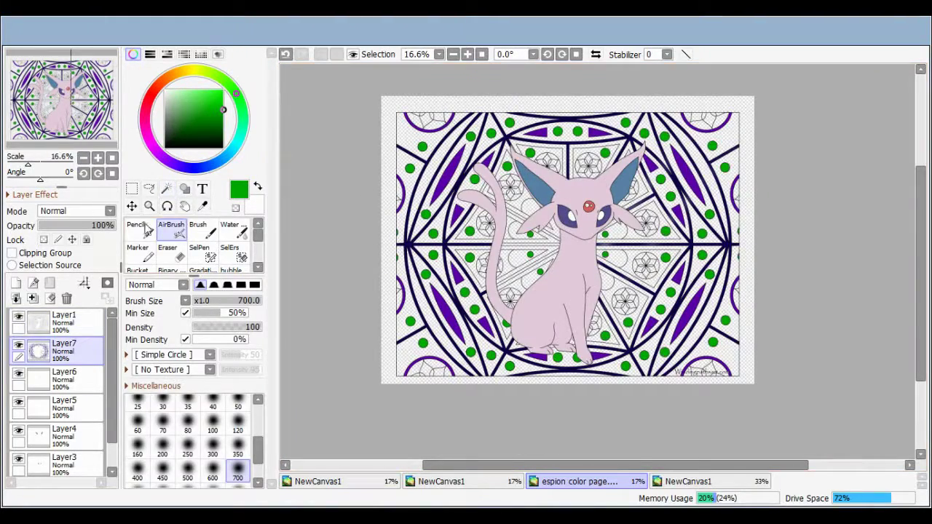
{"action": "left_click", "coordinate": [167, 188]}
{"action": "left_click", "coordinate": [354, 241]}
{"action": "key", "text": "ctrl+d"}
Select the backgrounds around the stars in the edge medallions on Layer1 and paint them dark maroon on Layer7
{"action": "left_click", "coordinate": [64, 320]}
{"action": "left_click", "coordinate": [437, 213]}
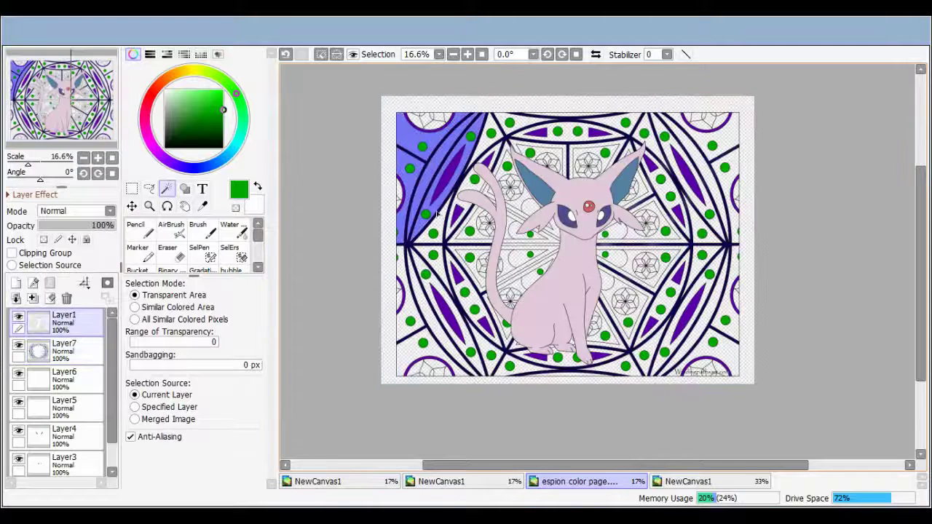
{"action": "left_click", "coordinate": [452, 121]}
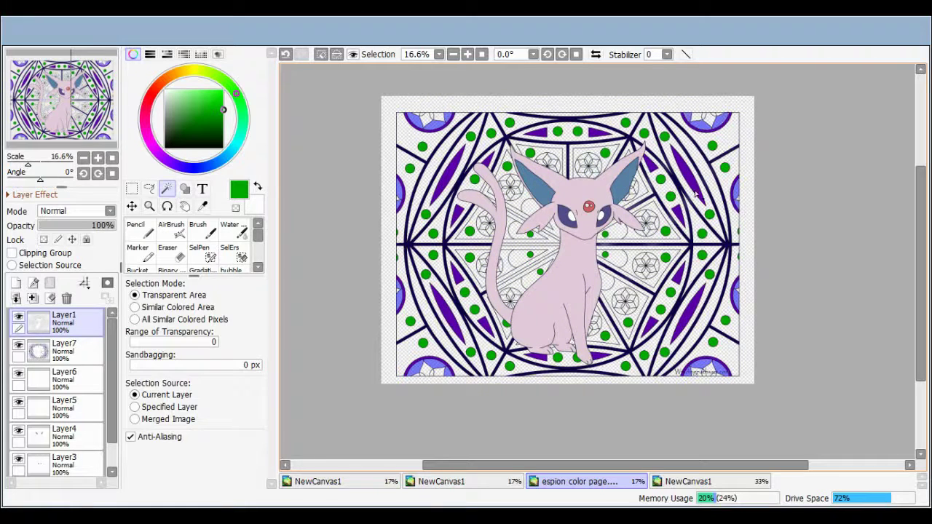
{"action": "left_click", "coordinate": [155, 88]}
{"action": "left_click", "coordinate": [223, 135]}
{"action": "left_click", "coordinate": [171, 228]}
{"action": "mouse_move", "coordinate": [429, 120]}
{"action": "left_mouse_down"}
{"action": "mouse_move", "coordinate": [537, 94]}
{"action": "mouse_move", "coordinate": [770, 116]}
{"action": "left_mouse_up"}
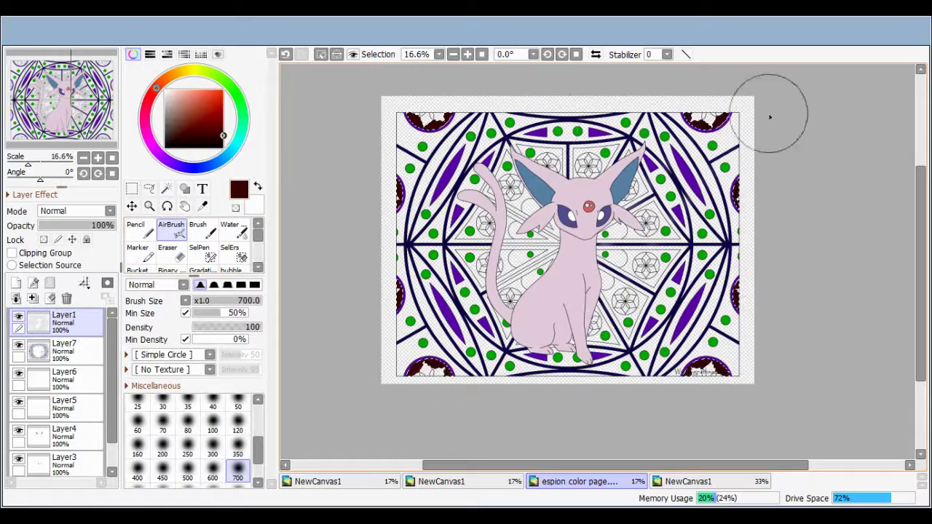
{"action": "scroll", "coordinate": [597, 263], "scroll_direction": "up", "scroll_amount": 2}
{"action": "left_click", "coordinate": [64, 350]}
{"action": "scroll", "coordinate": [395, 208], "scroll_direction": "down", "scroll_amount": 2}
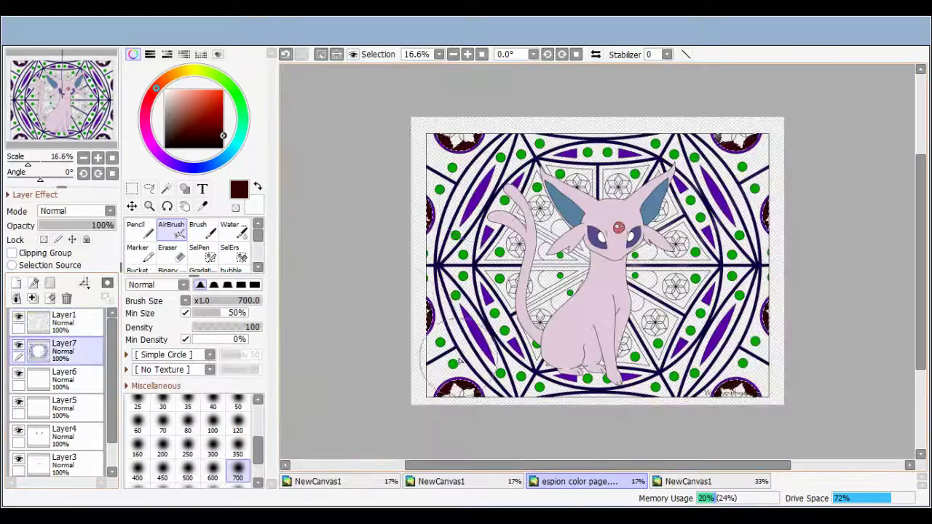
{"action": "left_click", "coordinate": [167, 188]}
{"action": "left_click", "coordinate": [433, 233]}
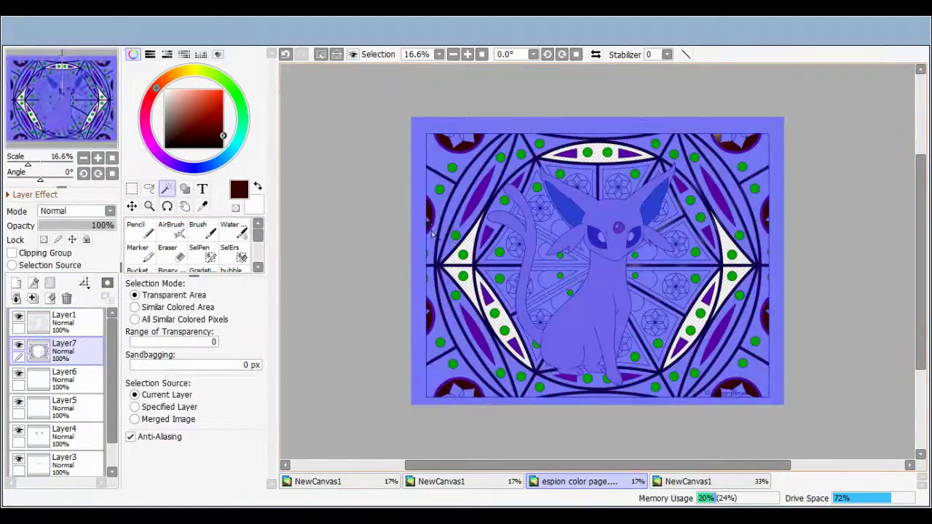
{"action": "key", "text": "ctrl+d"}
Select the backgrounds around the flower motifs in the circles surrounding the cat, using Layer1
{"action": "left_click", "coordinate": [64, 320]}
{"action": "scroll", "coordinate": [531, 249], "scroll_direction": "up", "scroll_amount": 1}
{"action": "left_click", "coordinate": [502, 240]}
{"action": "left_click", "coordinate": [547, 155]}
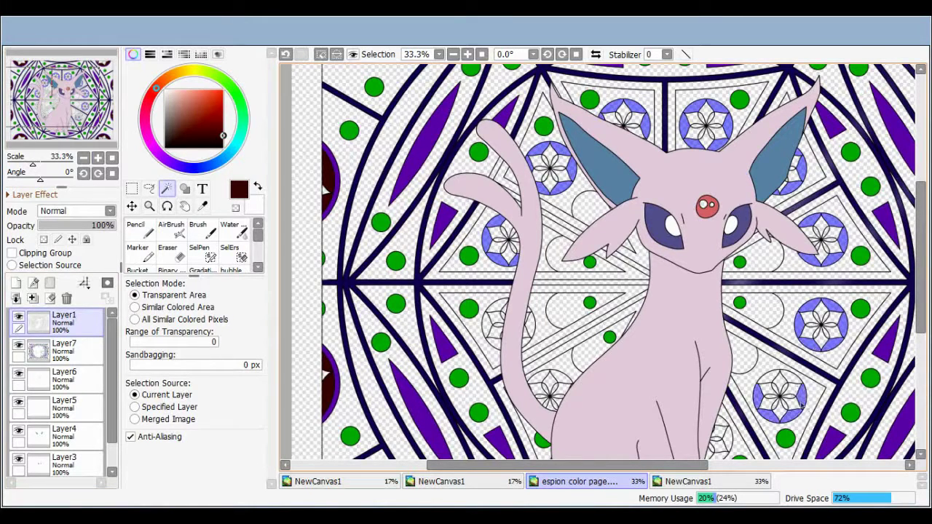
{"action": "scroll", "coordinate": [723, 364], "scroll_direction": "down", "scroll_amount": 2}
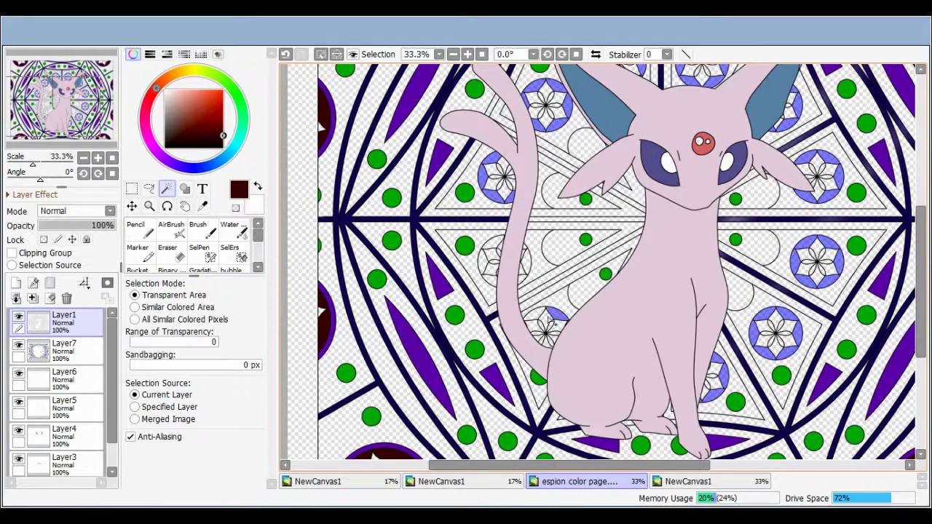
Add the rounded shapes on both sides of the cat's head and body to the selection
{"action": "left_click", "coordinate": [575, 248]}
{"action": "left_click", "coordinate": [582, 190]}
{"action": "left_click", "coordinate": [587, 149]}
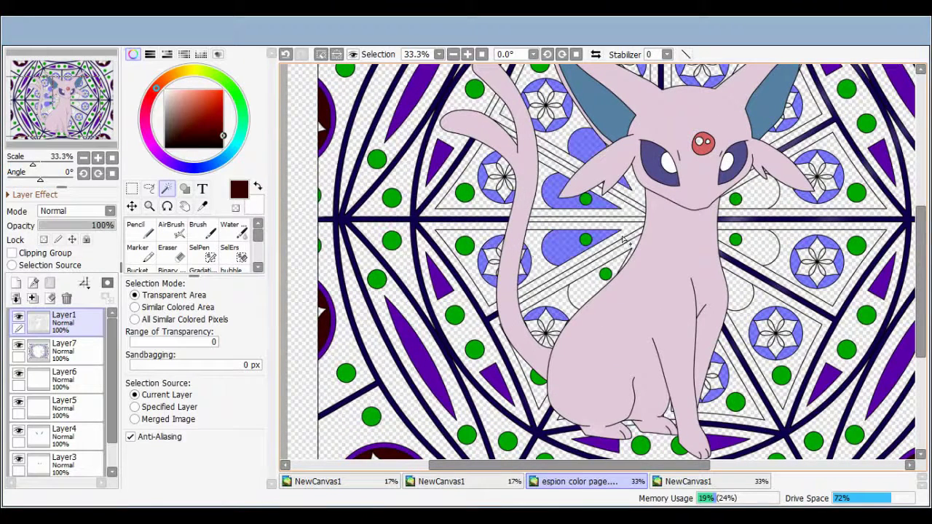
{"action": "left_click", "coordinate": [597, 284]}
{"action": "left_click", "coordinate": [750, 248]}
{"action": "left_click", "coordinate": [739, 291]}
{"action": "left_click", "coordinate": [750, 190]}
Airbrush the selected flower backgrounds and rounded shapes dark teal on Layer7 and clear the selection
{"action": "left_click", "coordinate": [234, 149]}
{"action": "left_click", "coordinate": [172, 228]}
{"action": "left_click", "coordinate": [64, 348]}
{"action": "mouse_move", "coordinate": [553, 248]}
{"action": "left_mouse_down"}
{"action": "mouse_move", "coordinate": [801, 262]}
{"action": "mouse_move", "coordinate": [546, 109]}
{"action": "left_mouse_up"}
{"action": "key", "text": "minus"}
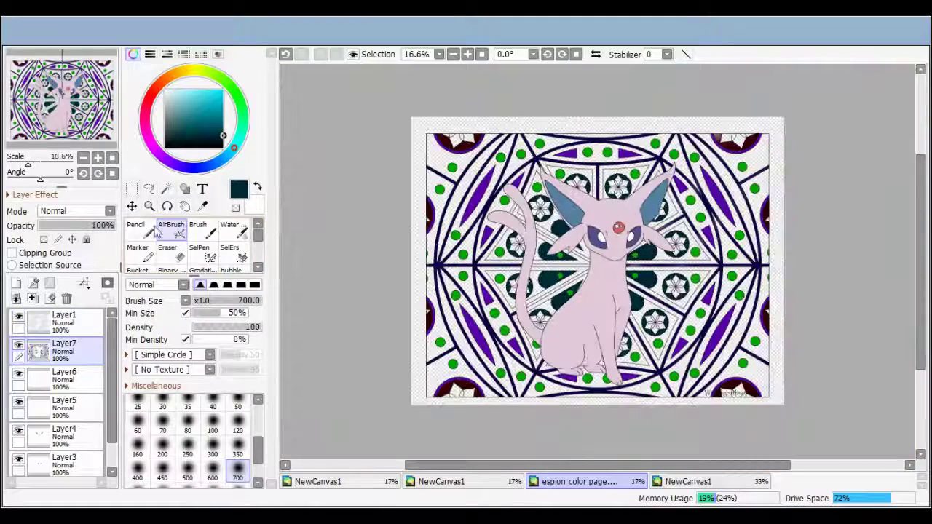
Set the airbrush color to dark maroon and clear any selection
{"action": "left_click", "coordinate": [167, 189]}
{"action": "left_click", "coordinate": [198, 233]}
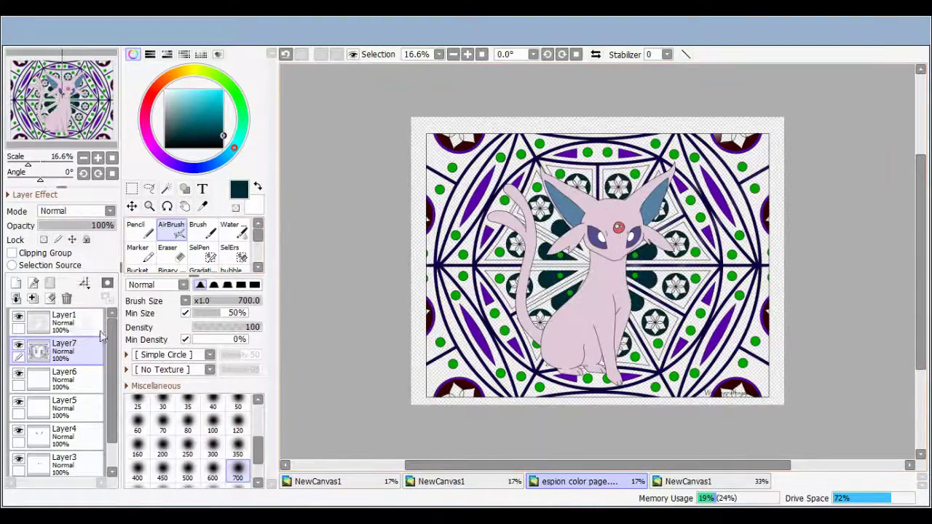
{"action": "left_click", "coordinate": [167, 189]}
{"action": "left_click", "coordinate": [152, 95]}
{"action": "left_click", "coordinate": [179, 135]}
{"action": "left_click", "coordinate": [198, 234]}
{"action": "key", "text": "ctrl+d"}
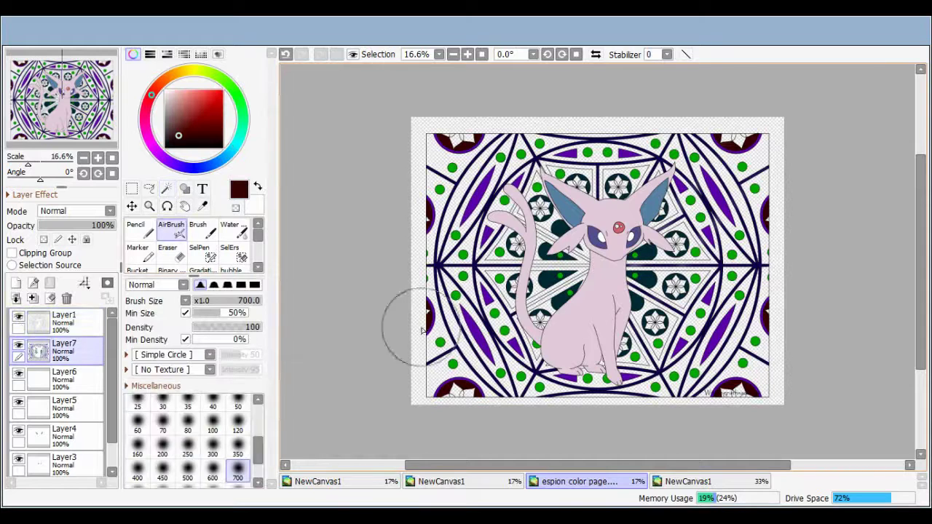
Select the borders of the triangular panels surrounding the cat, using Layer1
{"action": "left_click", "coordinate": [167, 189]}
{"action": "left_click", "coordinate": [78, 326]}
{"action": "left_click", "coordinate": [582, 266]}
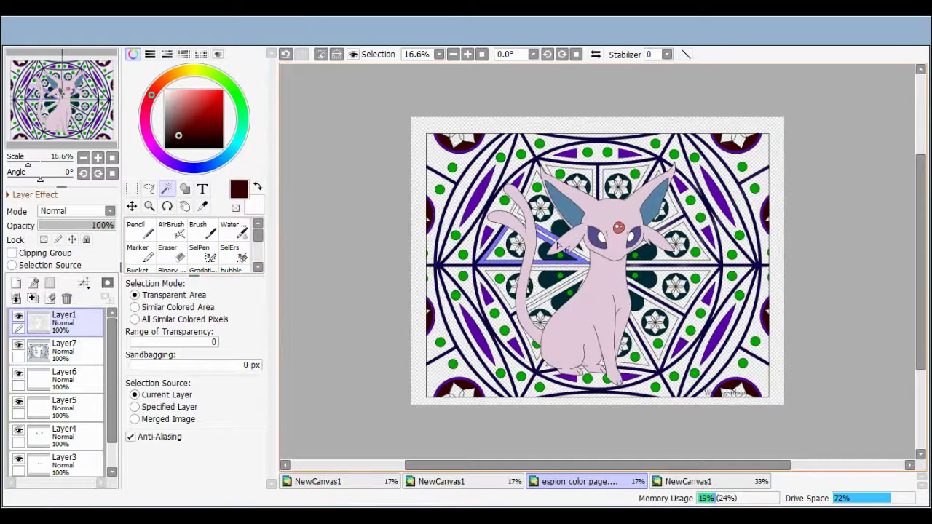
{"action": "left_click", "coordinate": [604, 173]}
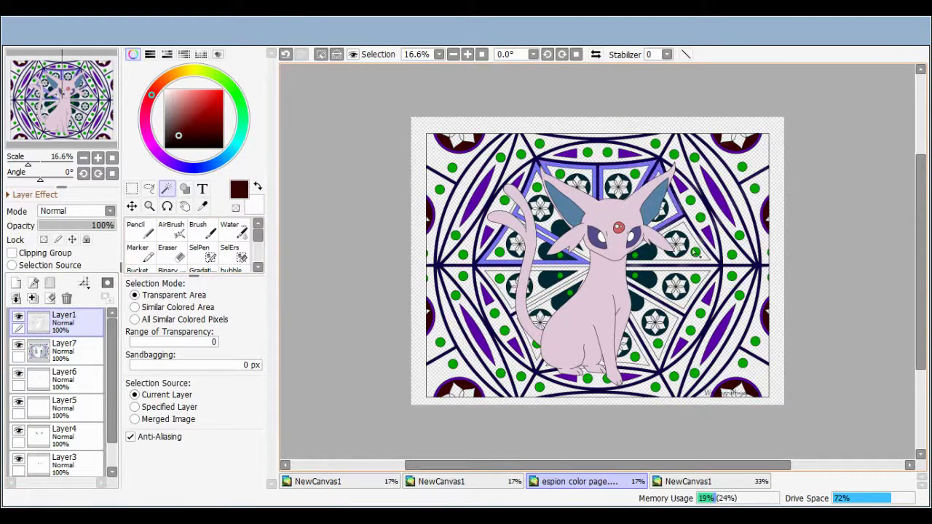
{"action": "left_click", "coordinate": [685, 311]}
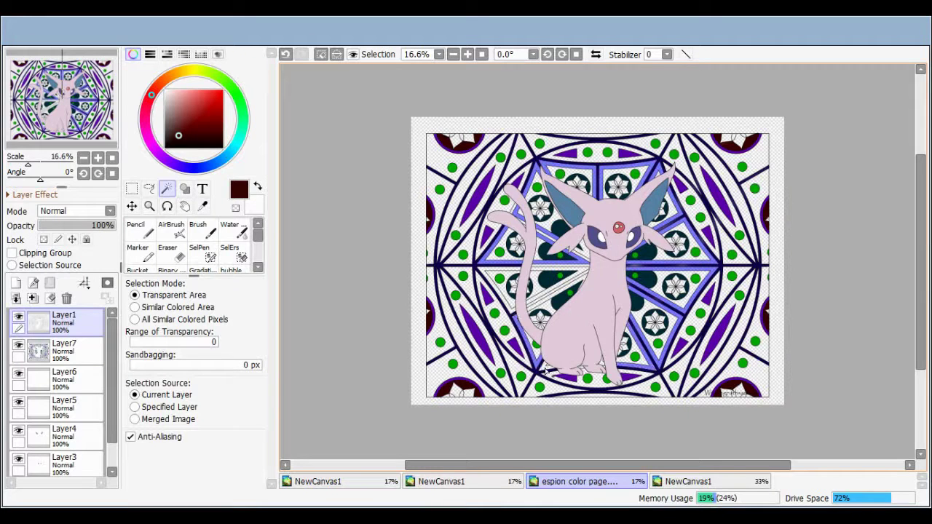
{"action": "left_click", "coordinate": [515, 315]}
Airbrush the selected triangle borders light pink on Layer7 and clear the selection
{"action": "left_click", "coordinate": [64, 349]}
{"action": "left_click", "coordinate": [172, 227]}
{"action": "left_click", "coordinate": [573, 238], "text": "alt"}
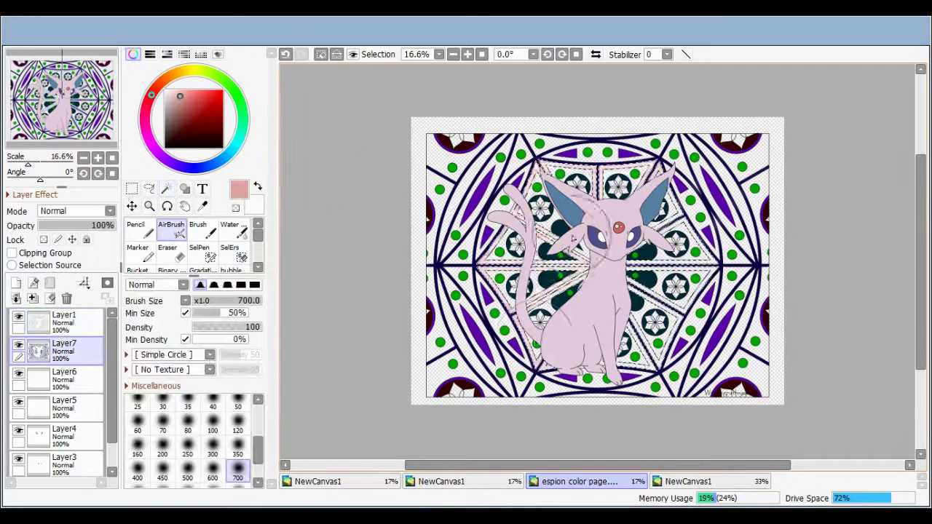
{"action": "mouse_move", "coordinate": [573, 238]}
{"action": "left_mouse_down"}
{"action": "mouse_move", "coordinate": [677, 306]}
{"action": "mouse_move", "coordinate": [554, 291]}
{"action": "mouse_move", "coordinate": [656, 277]}
{"action": "left_mouse_up"}
{"action": "key", "text": "ctrl+d"}
Select the unfilled strips between the pink triangle borders using Layer1, airbrush them dark navy on Layer7 at size 700, and clear the selection
{"action": "left_click", "coordinate": [64, 321]}
{"action": "key", "text": "w"}
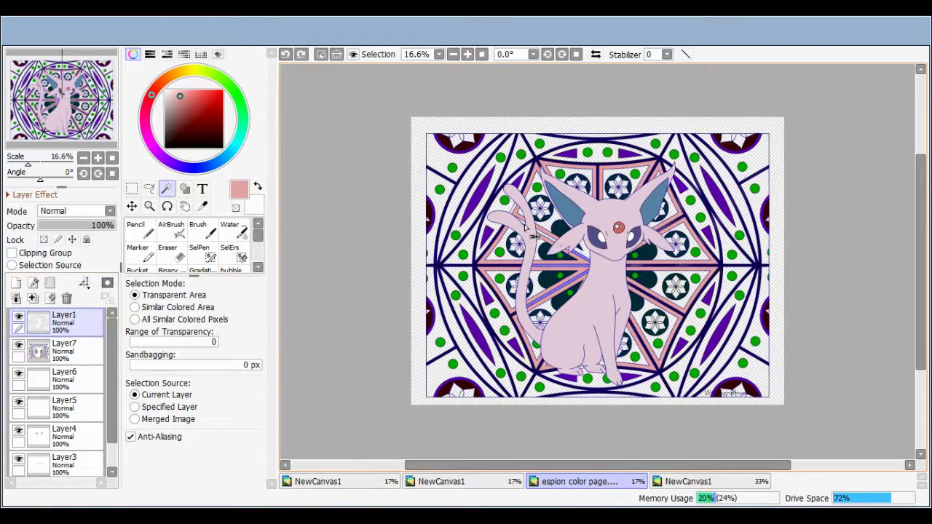
{"action": "left_click", "coordinate": [64, 348]}
{"action": "left_click", "coordinate": [171, 227]}
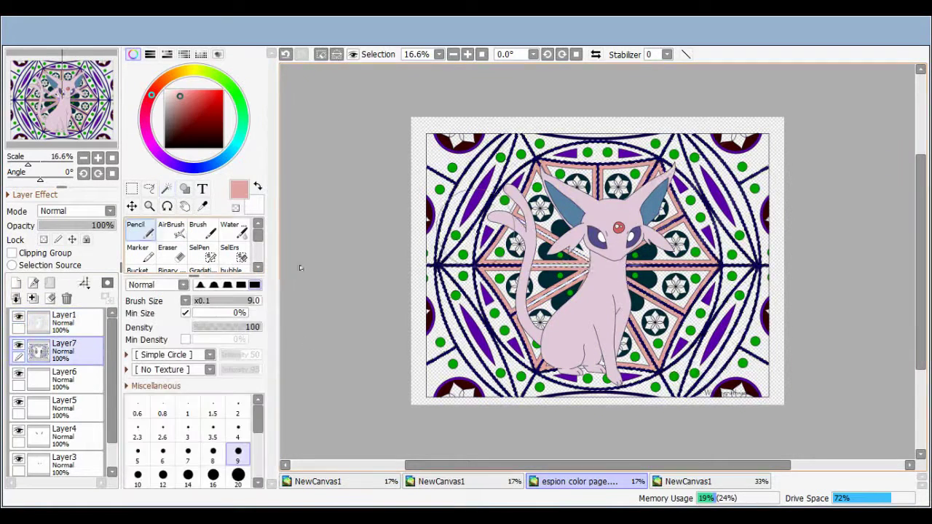
{"action": "left_click", "coordinate": [237, 478]}
{"action": "left_click", "coordinate": [407, 254], "text": "alt"}
{"action": "mouse_move", "coordinate": [408, 254]}
{"action": "left_mouse_down"}
{"action": "mouse_move", "coordinate": [437, 328]}
{"action": "mouse_move", "coordinate": [523, 362]}
{"action": "left_mouse_up"}
{"action": "key", "text": "ctrl+d"}
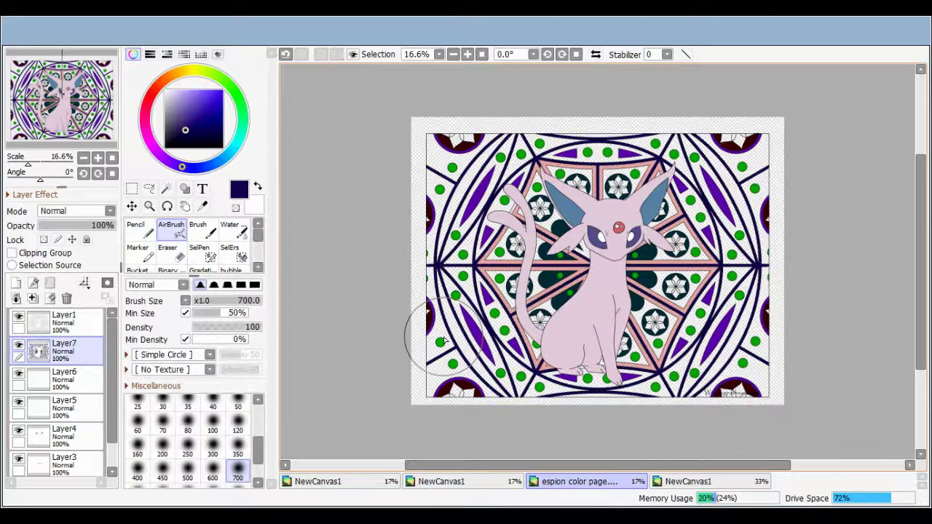
Select the petals of the partial flowers in the mandala's corners using Layer1, including those under the watermark text
{"action": "key", "text": "w"}
{"action": "left_click", "coordinate": [444, 341]}
{"action": "left_click", "coordinate": [64, 321]}
{"action": "left_click", "coordinate": [457, 138]}
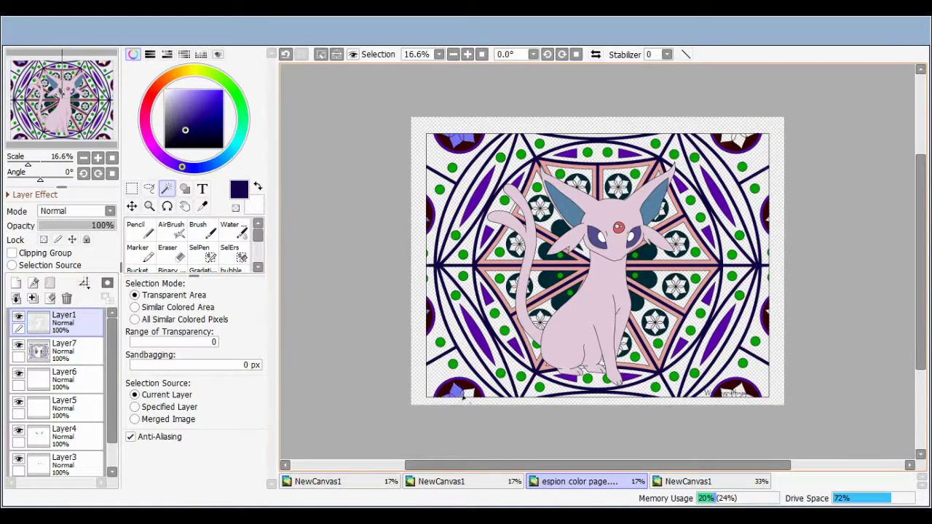
{"action": "scroll", "coordinate": [632, 421], "scroll_direction": "up", "scroll_amount": 3}
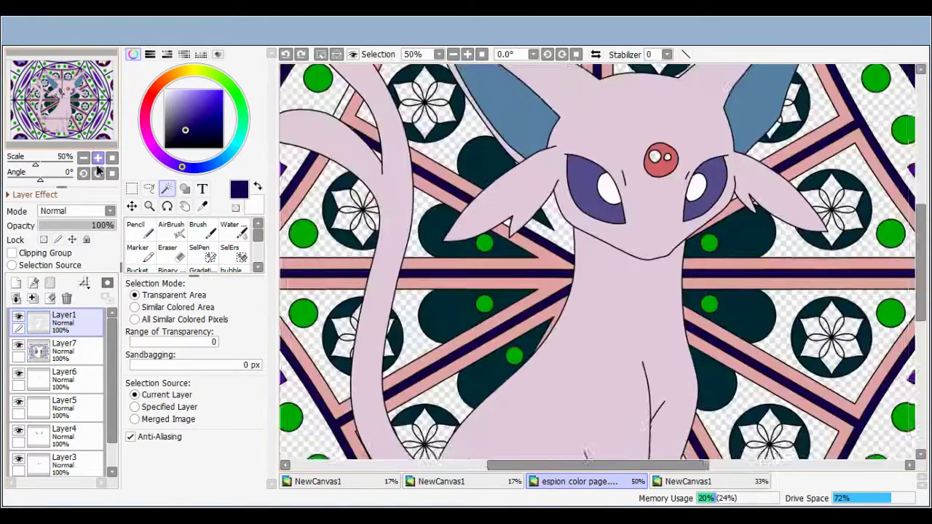
{"action": "scroll", "coordinate": [631, 421], "scroll_direction": "down", "scroll_amount": 5}
{"action": "left_click", "coordinate": [199, 252]}
{"action": "left_click_drag", "start_coordinate": [561, 321], "coordinate": [632, 337]}
{"action": "key", "text": "ctrl+z"}
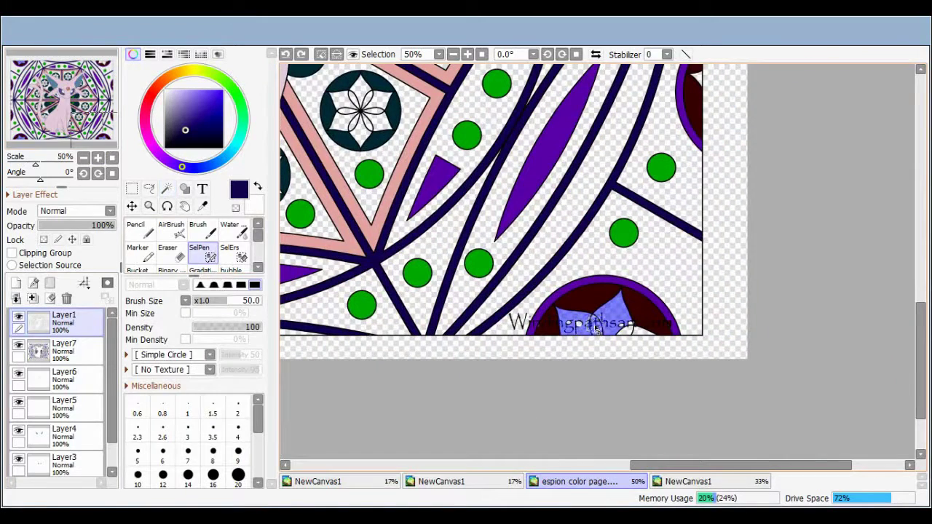
{"action": "left_click", "coordinate": [167, 189]}
{"action": "scroll", "coordinate": [646, 344], "scroll_direction": "down", "scroll_amount": 1}
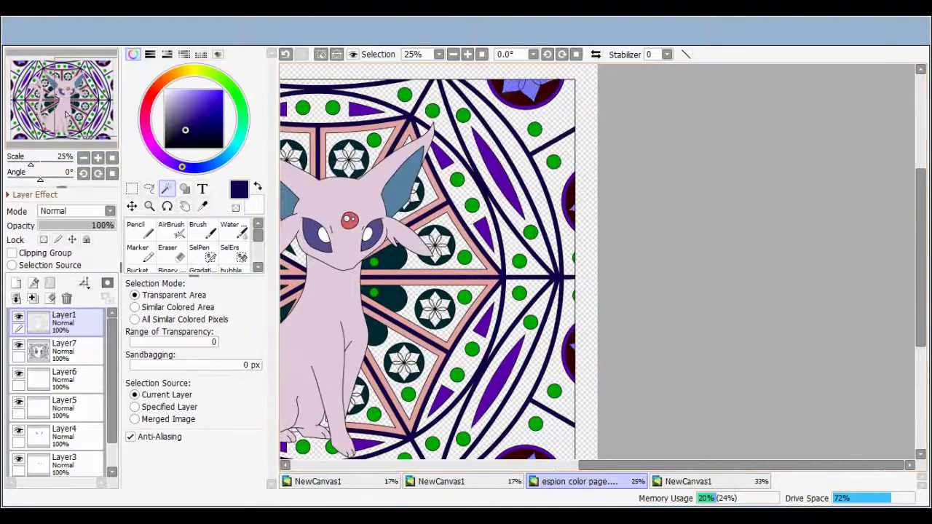
Add the backgrounds inside the pink-bordered triangles around the cat to the selection
{"action": "mouse_move", "coordinate": [66, 114]}
{"action": "left_mouse_down"}
{"action": "mouse_move", "coordinate": [74, 109]}
{"action": "mouse_move", "coordinate": [78, 118]}
{"action": "left_mouse_up"}
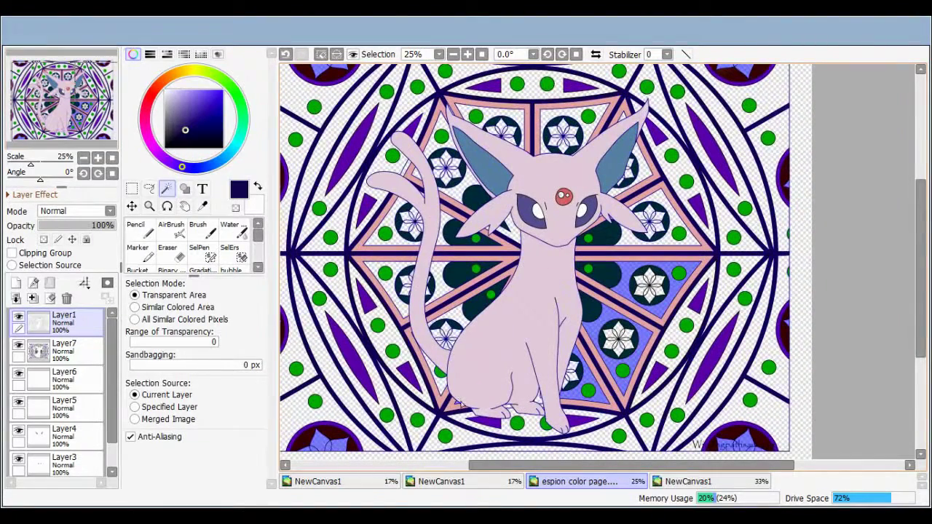
{"action": "left_click", "coordinate": [405, 309]}
{"action": "left_click", "coordinate": [437, 155]}
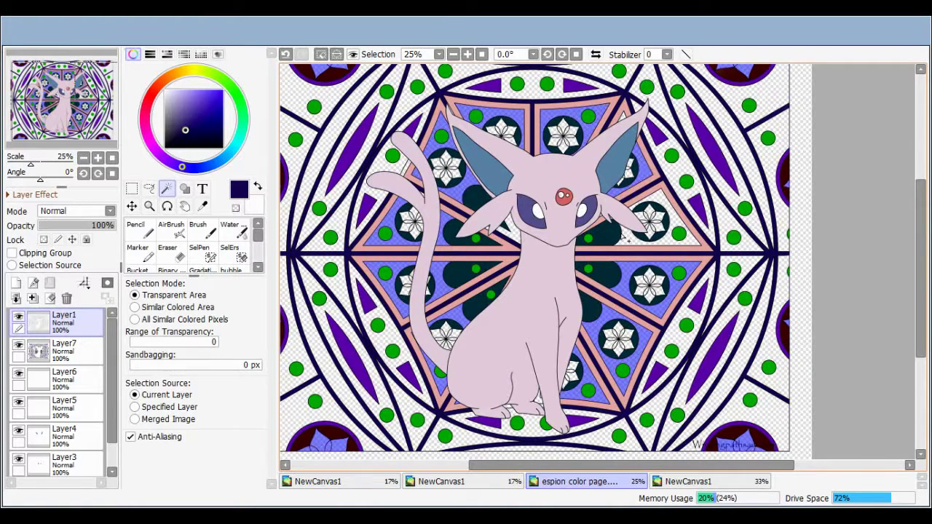
{"action": "scroll", "coordinate": [525, 250], "scroll_direction": "up", "scroll_amount": 4}
{"action": "key", "text": "q"}
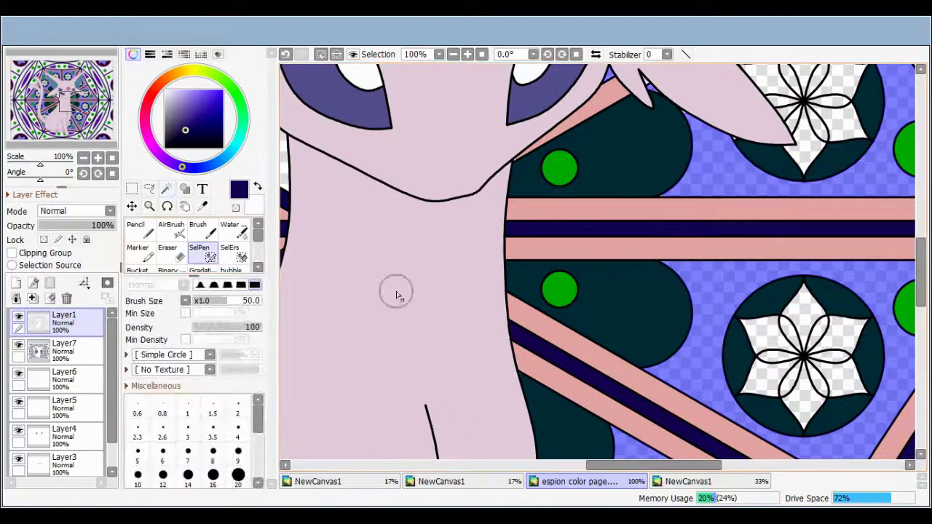
Airbrush the selected corner petals and triangle backgrounds lavender on Layer7
{"action": "scroll", "coordinate": [395, 291], "scroll_direction": "down", "scroll_amount": 5}
{"action": "left_click", "coordinate": [64, 348]}
{"action": "left_click", "coordinate": [171, 229]}
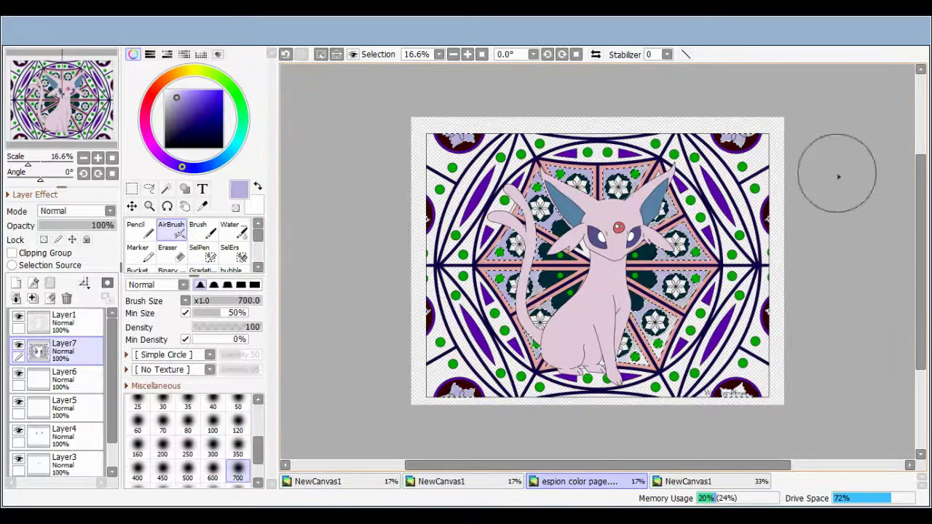
Place a new Layer8 at the bottom of the layer stack and airbrush yellow-green behind the flowers around the cat
{"action": "left_click", "coordinate": [53, 391]}
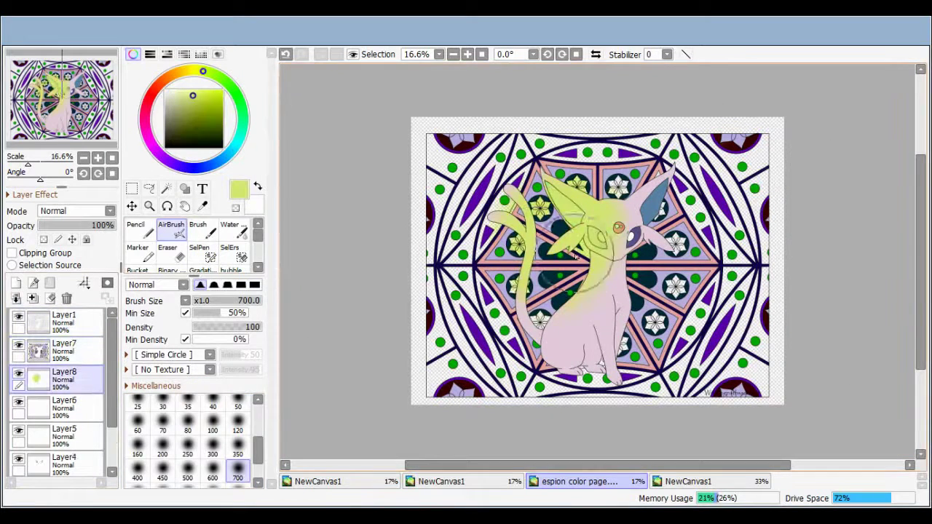
{"action": "left_click_drag", "start_coordinate": [103, 393], "coordinate": [73, 434]}
{"action": "mouse_move", "coordinate": [553, 211]}
{"action": "left_mouse_down"}
{"action": "mouse_move", "coordinate": [597, 248]}
{"action": "mouse_move", "coordinate": [557, 244]}
{"action": "mouse_move", "coordinate": [587, 327]}
{"action": "mouse_move", "coordinate": [598, 220]}
{"action": "left_mouse_up"}
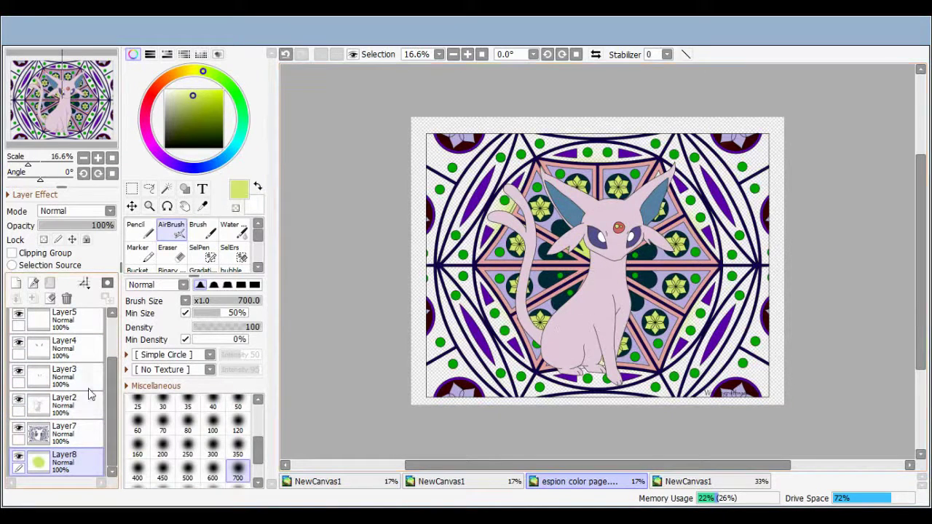
Select the leftover gap beside the cat's head using Layer1, fill it on Layer7, and merge Layer7 down into Layer8
{"action": "scroll", "coordinate": [73, 386], "scroll_direction": "up", "scroll_amount": 2}
{"action": "left_click", "coordinate": [64, 321]}
{"action": "left_click", "coordinate": [167, 187]}
{"action": "scroll", "coordinate": [64, 393], "scroll_direction": "down", "scroll_amount": 2}
{"action": "left_click", "coordinate": [64, 433]}
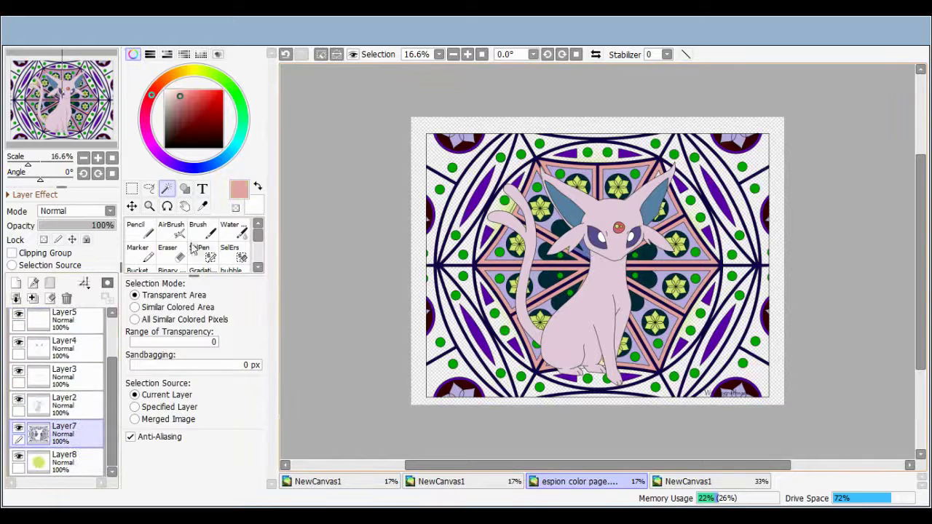
{"action": "left_click", "coordinate": [171, 230]}
{"action": "left_click", "coordinate": [32, 298]}
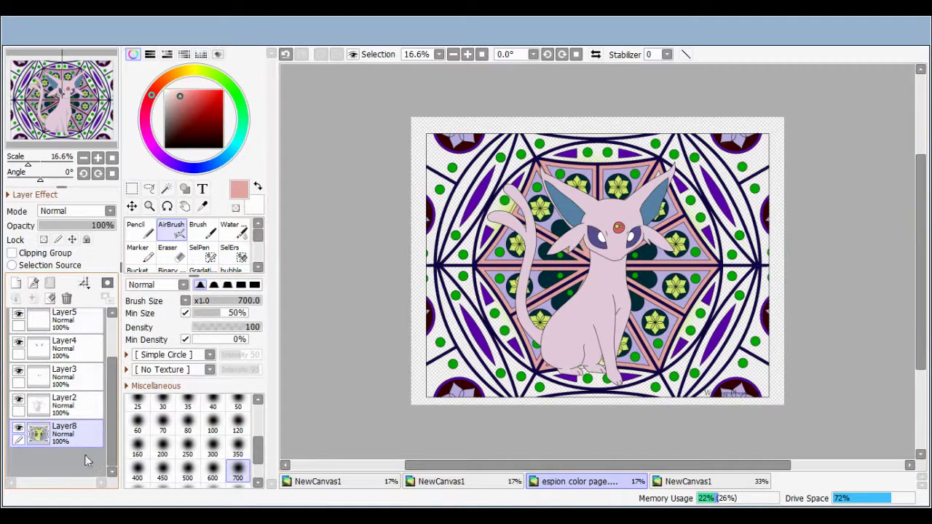
Add Layer9 at the bottom of the stack and airbrush pale yellow behind the whole mandala
{"action": "left_click", "coordinate": [16, 283]}
{"action": "left_click", "coordinate": [191, 70]}
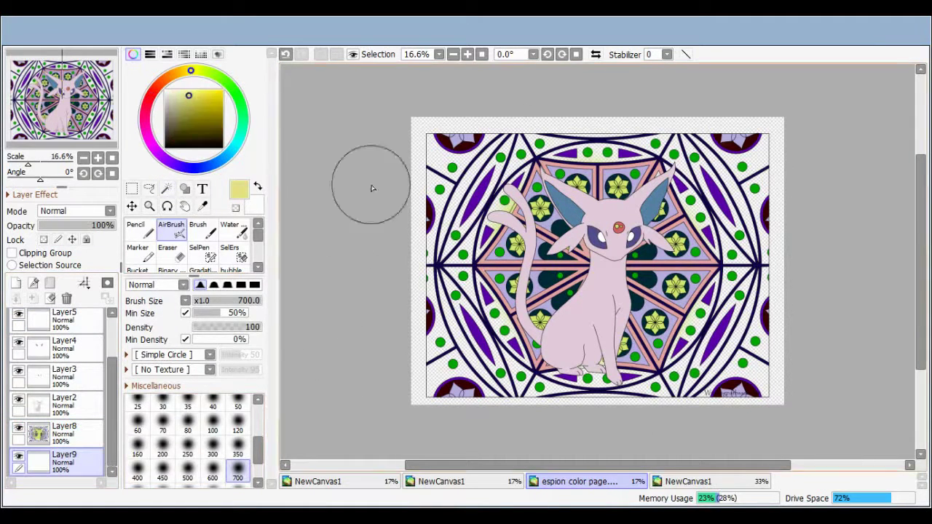
{"action": "mouse_move", "coordinate": [373, 189]}
{"action": "left_mouse_down"}
{"action": "mouse_move", "coordinate": [728, 189]}
{"action": "mouse_move", "coordinate": [655, 350]}
{"action": "left_mouse_up"}
Select the page margin around the mandala using Layer1, airbrush it black on Layer9, and merge Layer8 down into Layer9
{"action": "left_click", "coordinate": [64, 433]}
{"action": "key", "text": "w"}
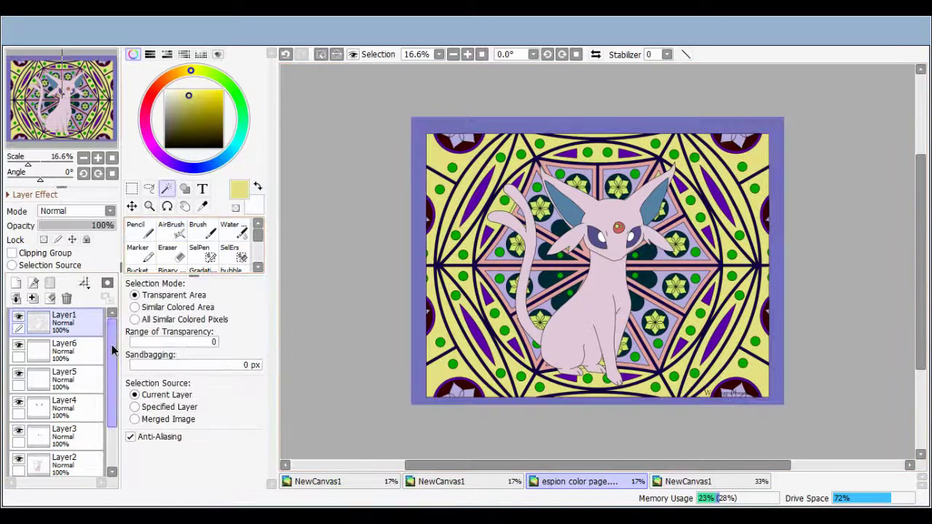
{"action": "left_click", "coordinate": [64, 462]}
{"action": "key", "text": "x"}
{"action": "mouse_move", "coordinate": [419, 401]}
{"action": "left_mouse_down"}
{"action": "mouse_move", "coordinate": [754, 151]}
{"action": "mouse_move", "coordinate": [481, 401]}
{"action": "left_mouse_up"}
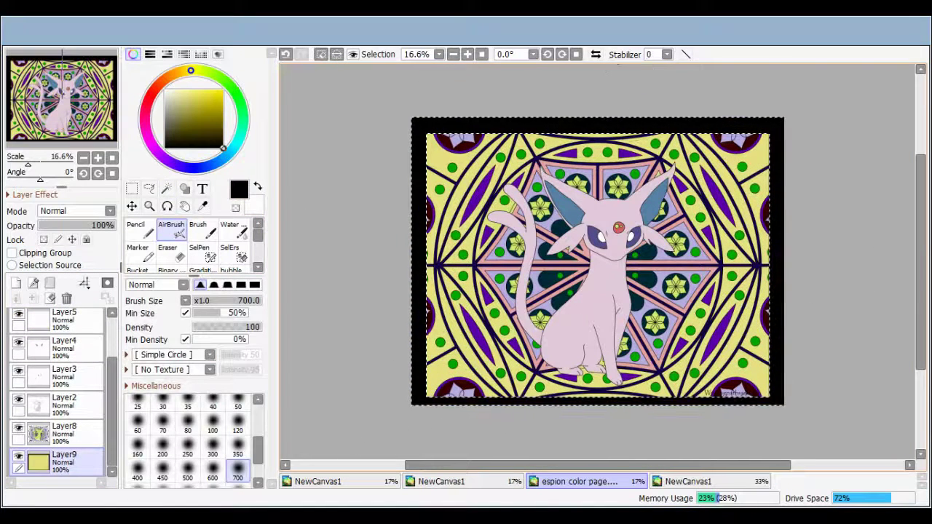
{"action": "left_click", "coordinate": [33, 298]}
Add a clipped Multiply layer above Layer2 and set the airbrush to size 120 with a muted mauve color
{"action": "left_click", "coordinate": [64, 405]}
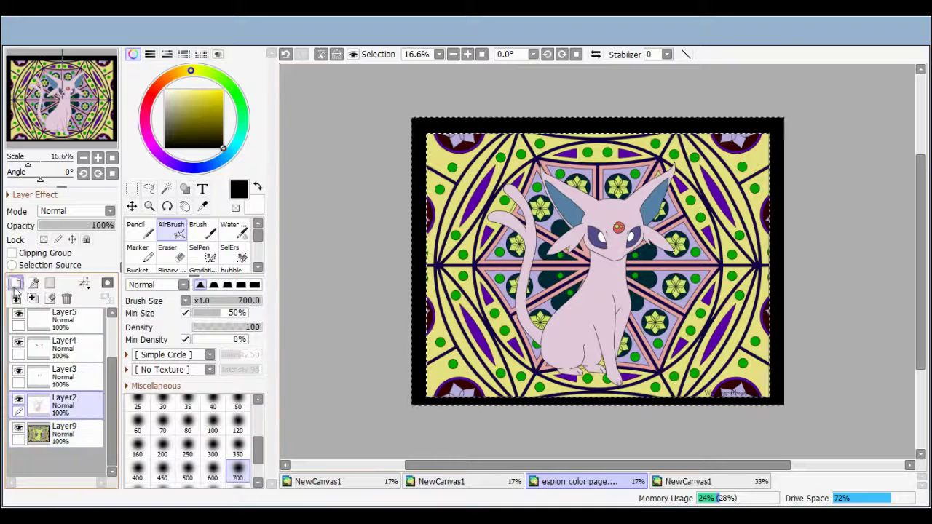
{"action": "left_click", "coordinate": [16, 283]}
{"action": "left_click", "coordinate": [13, 253]}
{"action": "left_click", "coordinate": [238, 427]}
{"action": "scroll", "coordinate": [76, 211], "scroll_direction": "down", "scroll_amount": 1}
{"action": "left_click", "coordinate": [177, 113]}
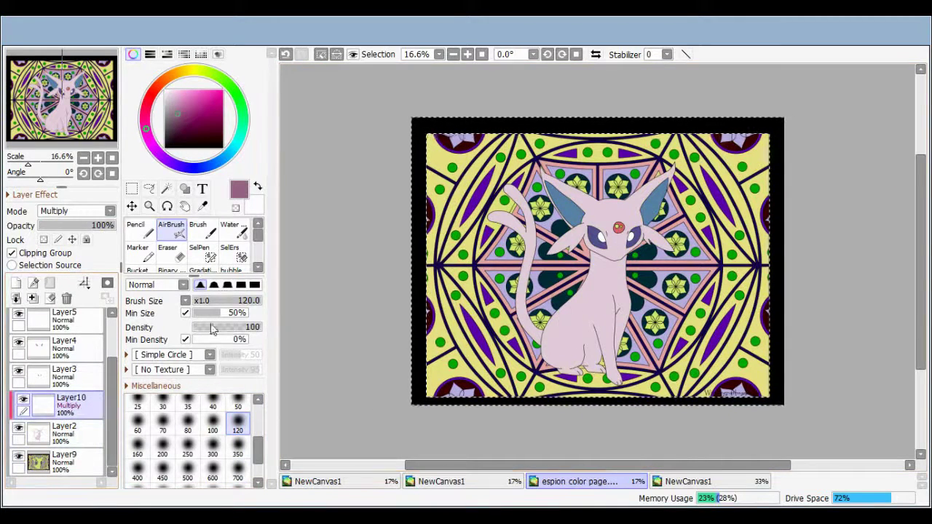
Return Layer10 to an unclipped Normal layer and set the airbrush color to dark maroon
{"action": "key", "text": "ctrl+alt+g"}
{"action": "key", "text": "n"}
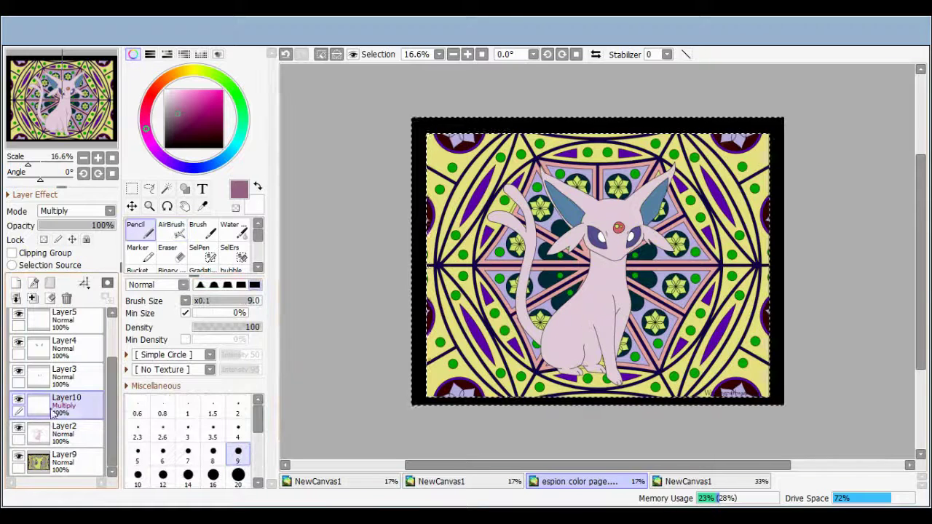
{"action": "left_click", "coordinate": [171, 228]}
{"action": "scroll", "coordinate": [76, 211], "scroll_direction": "up", "scroll_amount": 1}
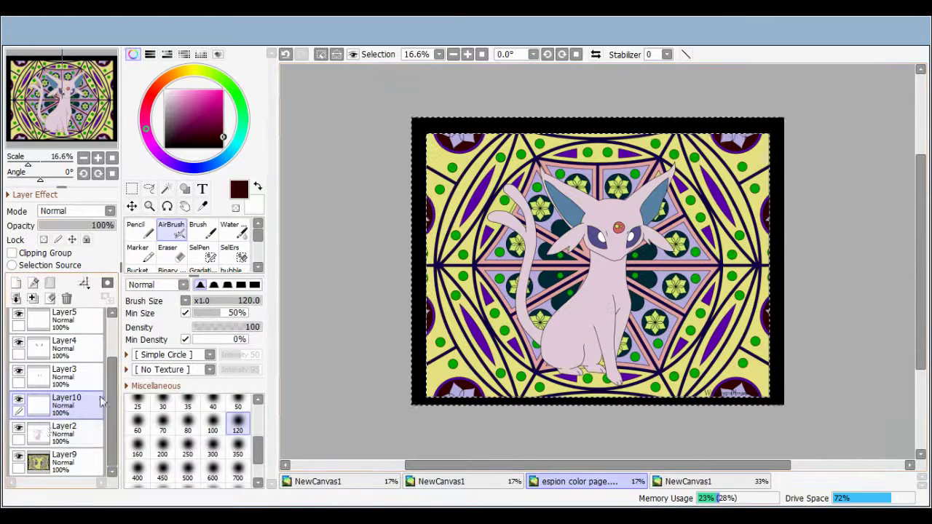
Temporarily hide Layer1 and Layer9 to examine the cat's flat color layers, and show them again
{"action": "left_click", "coordinate": [20, 376]}
{"action": "scroll", "coordinate": [22, 322], "scroll_direction": "up", "scroll_amount": 2}
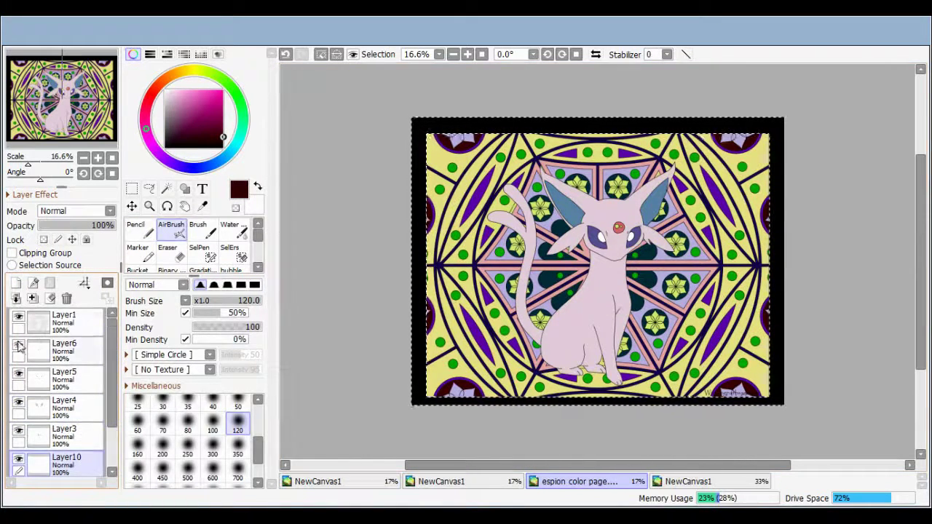
{"action": "left_click", "coordinate": [19, 318]}
{"action": "scroll", "coordinate": [106, 371], "scroll_direction": "down", "scroll_amount": 2}
{"action": "left_click", "coordinate": [19, 459]}
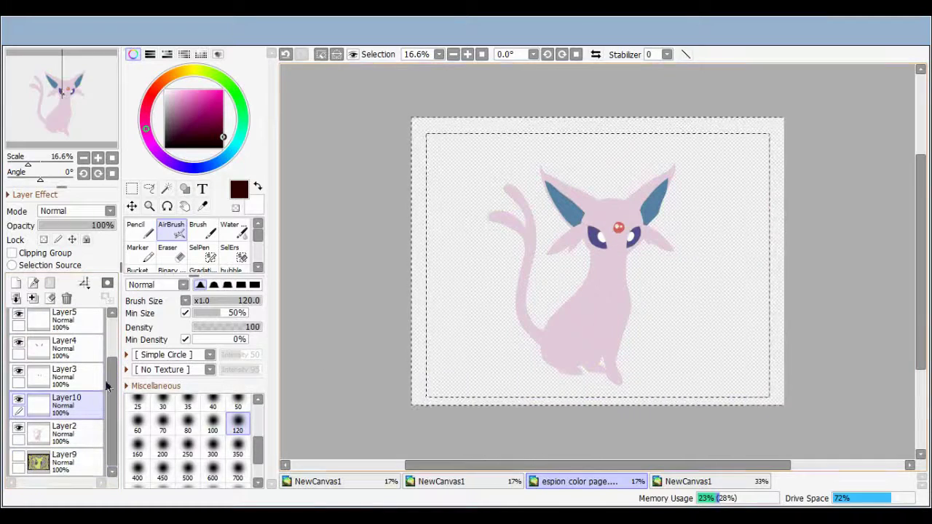
{"action": "scroll", "coordinate": [65, 393], "scroll_direction": "up", "scroll_amount": 2}
{"action": "left_click", "coordinate": [64, 320]}
{"action": "left_click", "coordinate": [18, 318]}
{"action": "scroll", "coordinate": [65, 393], "scroll_direction": "down", "scroll_amount": 2}
{"action": "left_click", "coordinate": [18, 461]}
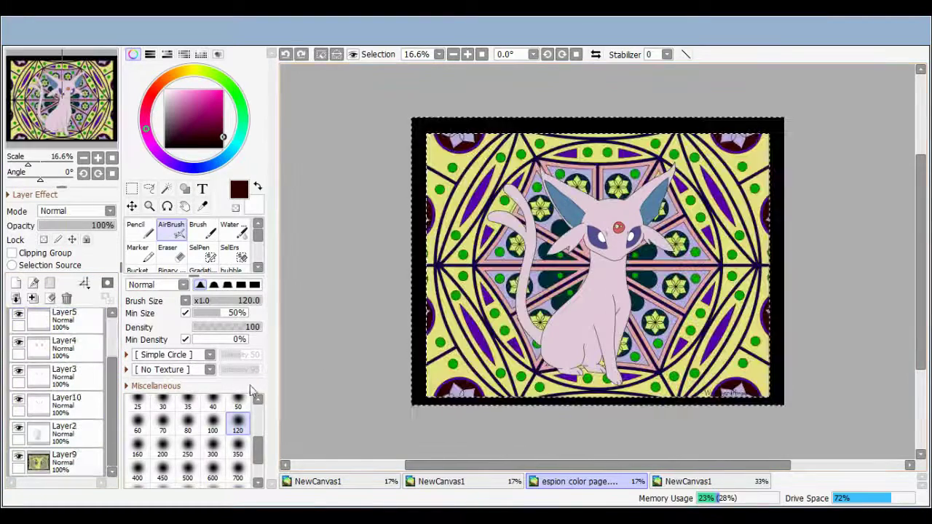
Make Layer10 a clipped Multiply layer, clear the selection, and reduce the airbrush size to 50
{"action": "left_click", "coordinate": [64, 401]}
{"action": "scroll", "coordinate": [85, 213], "scroll_direction": "down", "scroll_amount": 1}
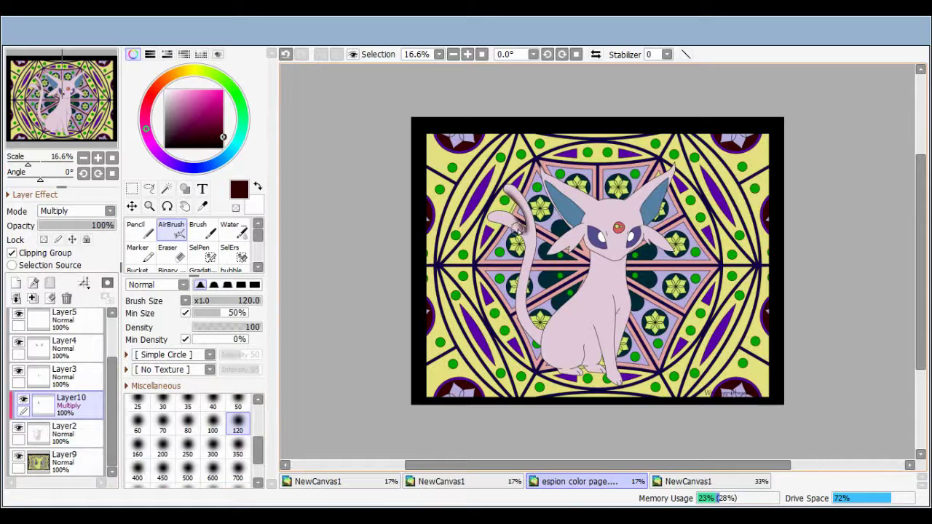
{"action": "scroll", "coordinate": [493, 208], "scroll_direction": "up", "scroll_amount": 1}
{"action": "key", "text": "bracketleft"}
{"action": "key", "text": "bracketleft"}
{"action": "key", "text": "bracketleft"}
{"action": "key", "text": "bracketleft"}
{"action": "key", "text": "bracketleft"}
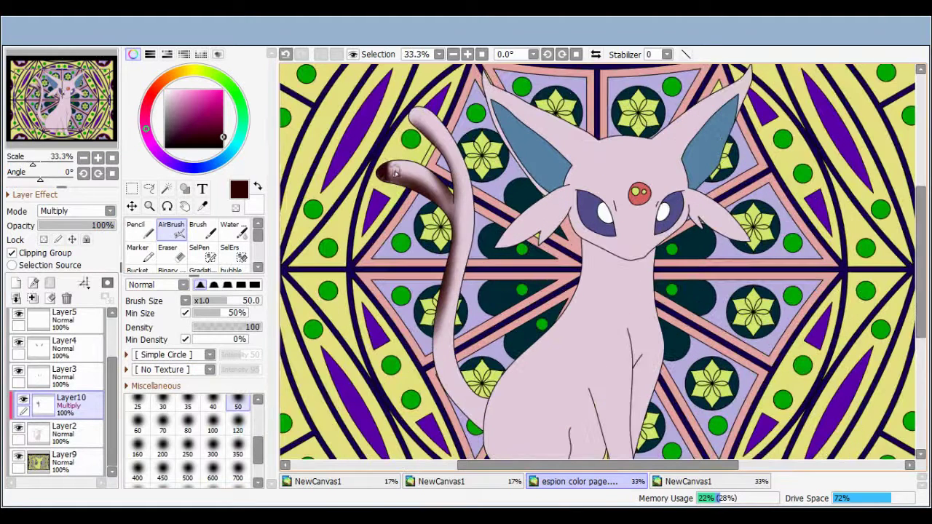
Airbrush dark maroon shading on Layer10 along the tail, back, chin, ear edges, forehead gem, front leg and underside
{"action": "mouse_move", "coordinate": [439, 299]}
{"action": "left_mouse_down"}
{"action": "mouse_move", "coordinate": [438, 323]}
{"action": "mouse_move", "coordinate": [483, 437]}
{"action": "mouse_move", "coordinate": [490, 397]}
{"action": "mouse_move", "coordinate": [541, 342]}
{"action": "left_mouse_up"}
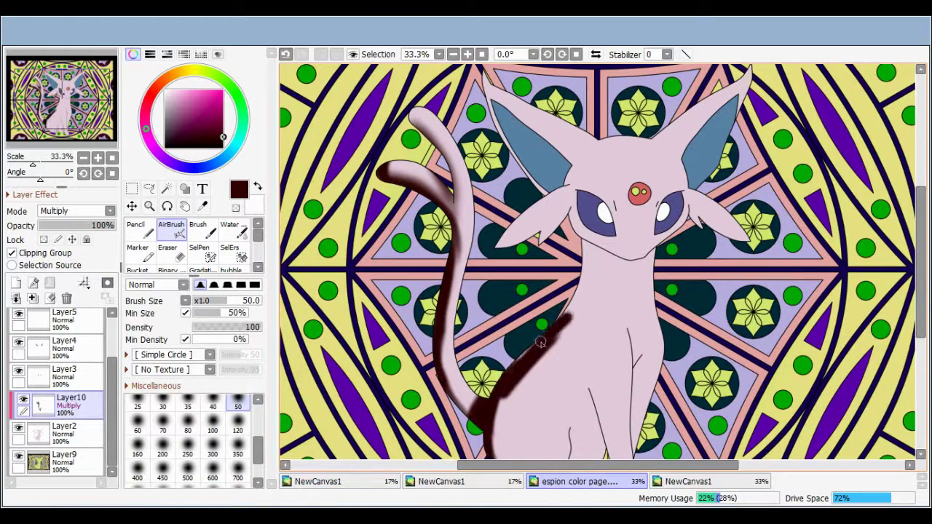
{"action": "left_click_drag", "start_coordinate": [579, 262], "coordinate": [583, 247]}
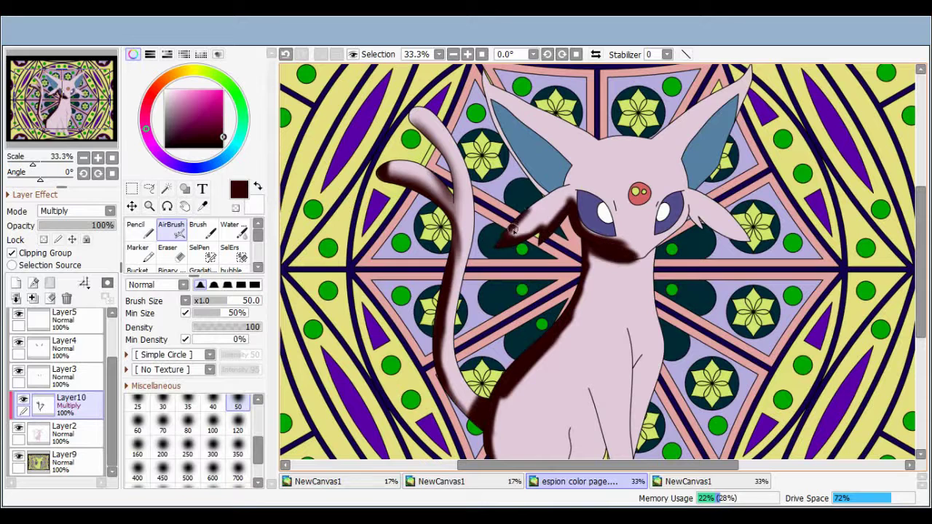
{"action": "mouse_move", "coordinate": [633, 184]}
{"action": "left_mouse_down"}
{"action": "mouse_move", "coordinate": [619, 213]}
{"action": "mouse_move", "coordinate": [739, 94]}
{"action": "left_mouse_up"}
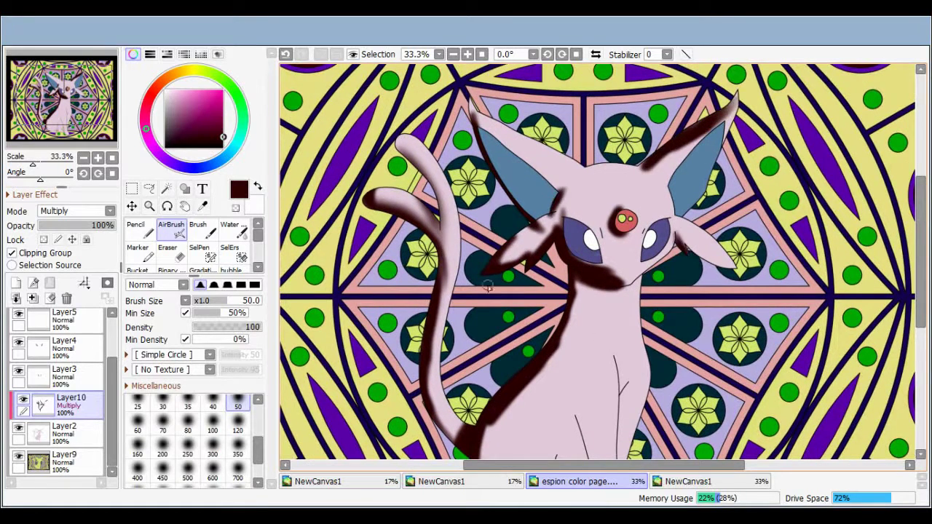
{"action": "left_click_drag", "start_coordinate": [626, 304], "coordinate": [538, 153]}
{"action": "left_click_drag", "start_coordinate": [490, 251], "coordinate": [522, 362]}
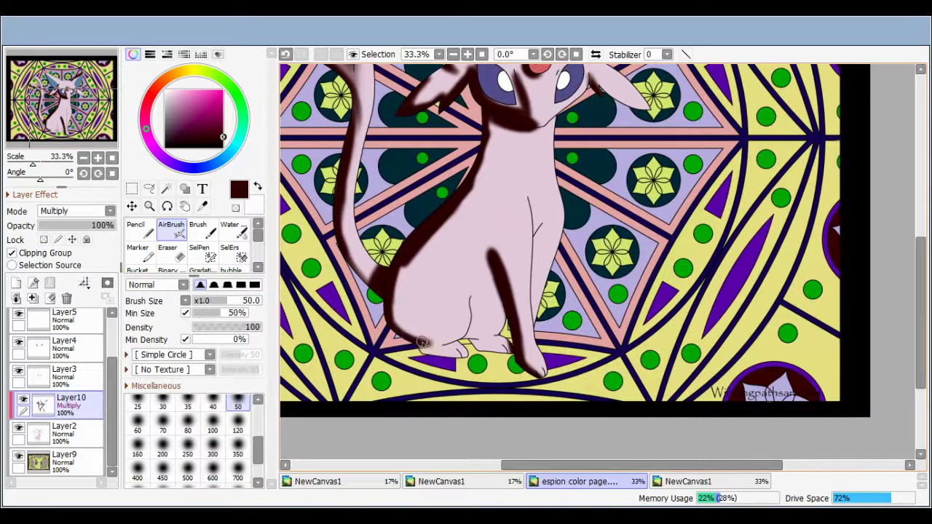
Resample the dark maroon with Layer10 briefly in Normal mode, restore Multiply, and shade the hind leg and chest crease
{"action": "left_click", "coordinate": [64, 429]}
{"action": "left_click", "coordinate": [430, 352], "text": "alt"}
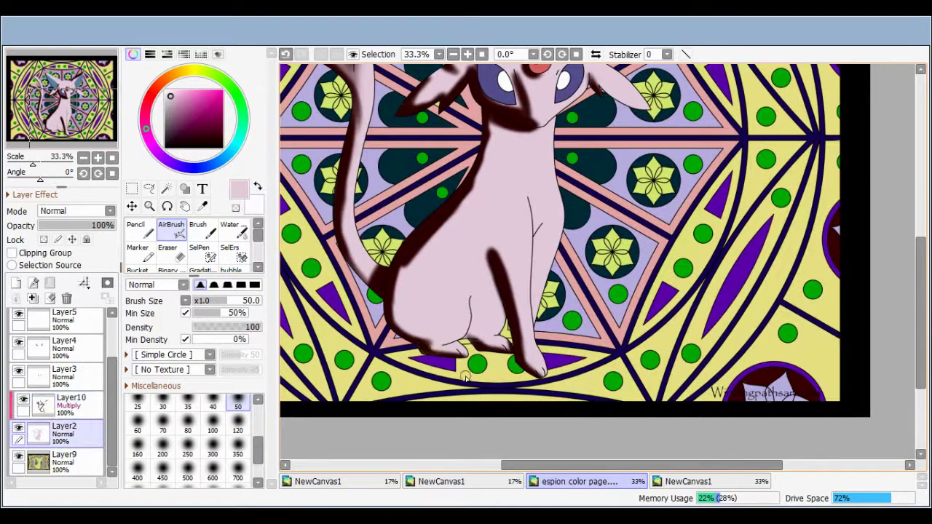
{"action": "left_click", "coordinate": [71, 401]}
{"action": "left_click", "coordinate": [504, 252], "text": "alt"}
{"action": "left_click", "coordinate": [76, 210]}
{"action": "left_click", "coordinate": [73, 222]}
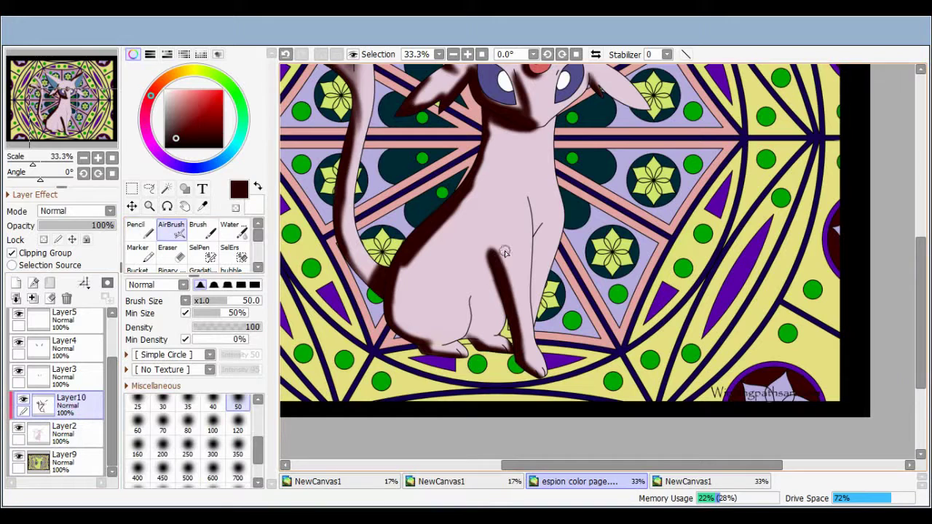
{"action": "left_click", "coordinate": [77, 210]}
{"action": "left_click", "coordinate": [73, 235]}
{"action": "left_click_drag", "start_coordinate": [474, 293], "coordinate": [469, 323]}
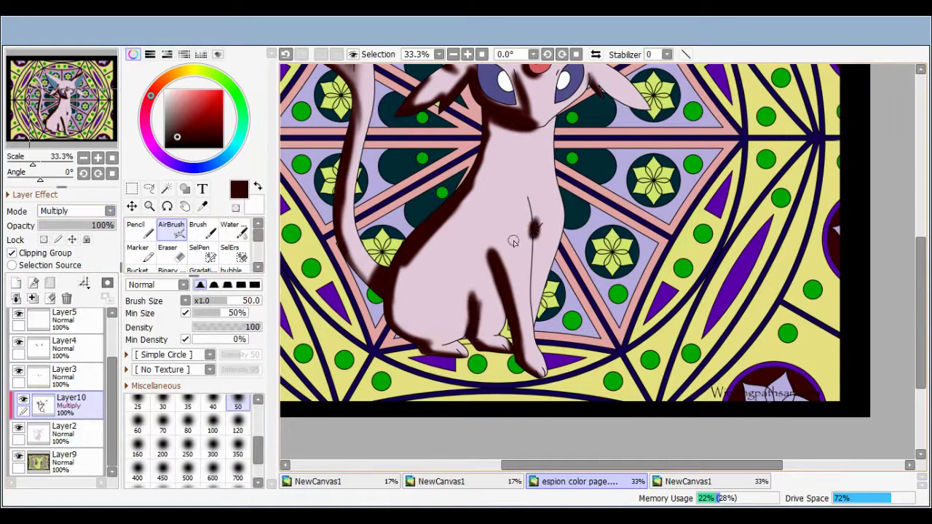
Try the brush as a shading blender with blending and persistence 100, dilution 54 and blur pressure 100%, and undo the test strokes
{"action": "key", "text": "b"}
{"action": "scroll", "coordinate": [229, 251], "scroll_direction": "down", "scroll_amount": 3}
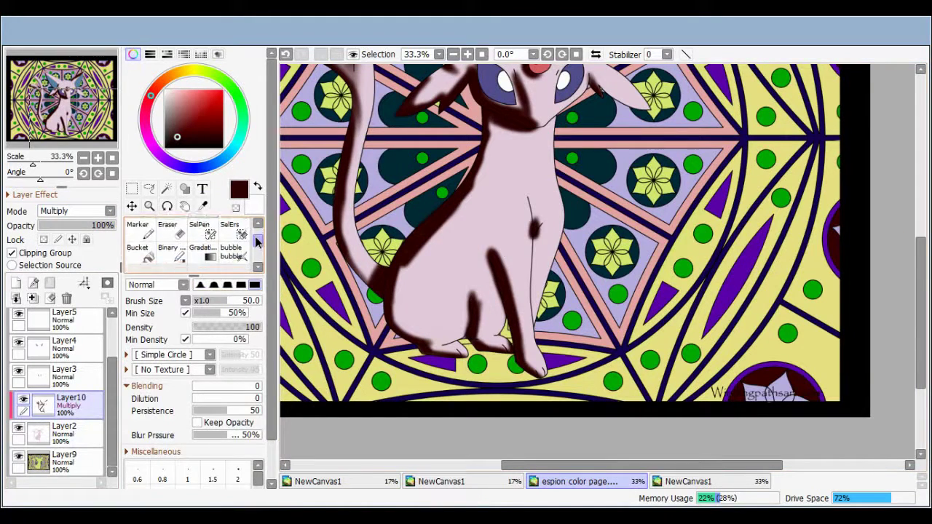
{"action": "scroll", "coordinate": [188, 330], "scroll_direction": "down", "scroll_amount": 2}
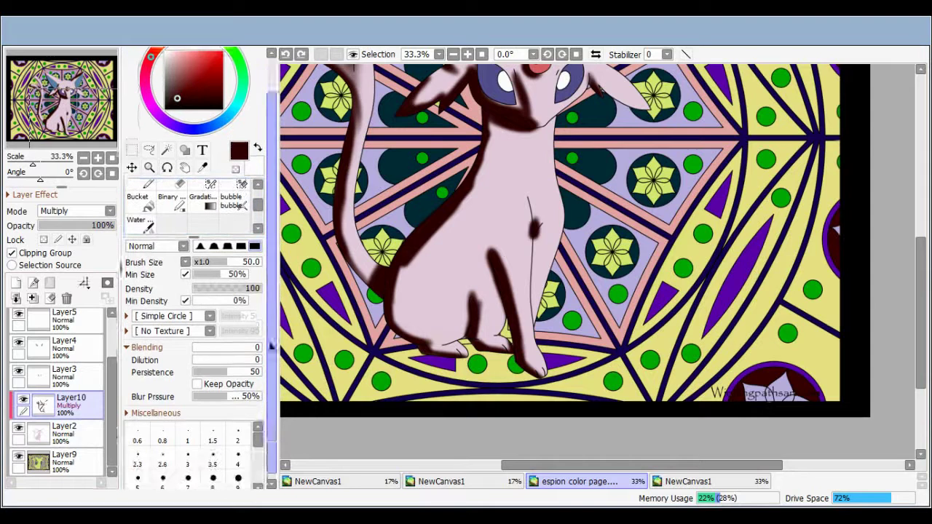
{"action": "left_click", "coordinate": [258, 410]}
{"action": "left_click_drag", "start_coordinate": [402, 284], "coordinate": [441, 231]}
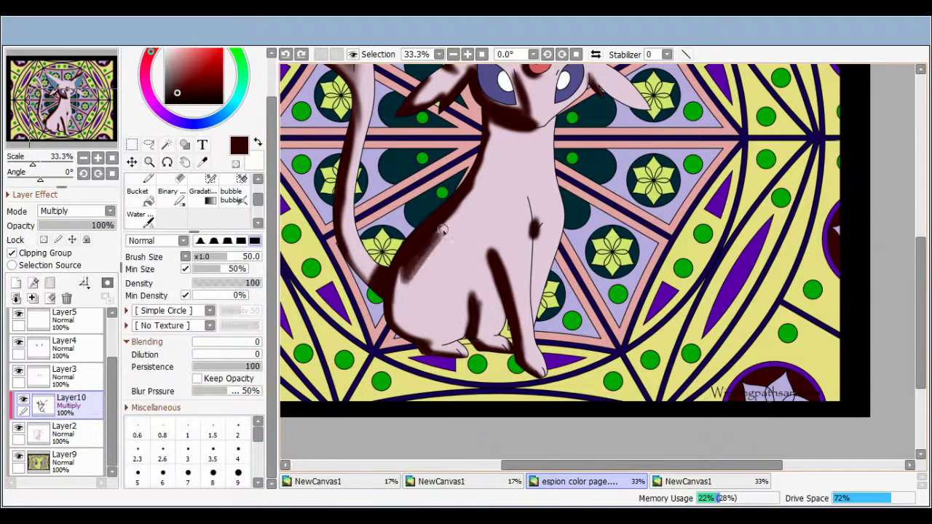
{"action": "left_click", "coordinate": [230, 354]}
{"action": "left_click_drag", "start_coordinate": [414, 259], "coordinate": [437, 222]}
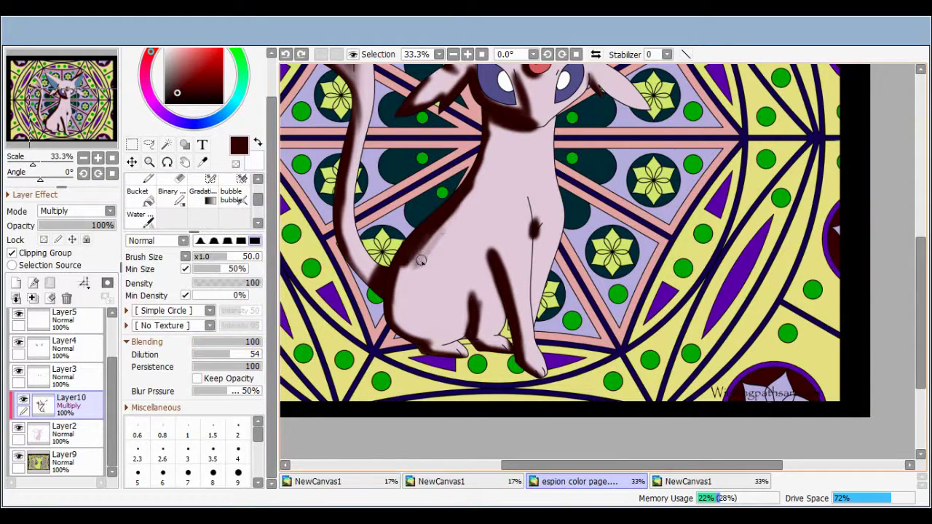
{"action": "left_click", "coordinate": [256, 391]}
{"action": "mouse_move", "coordinate": [422, 262]}
{"action": "left_mouse_down"}
{"action": "mouse_move", "coordinate": [471, 191]}
{"action": "mouse_move", "coordinate": [408, 249]}
{"action": "mouse_move", "coordinate": [397, 322]}
{"action": "mouse_move", "coordinate": [426, 235]}
{"action": "mouse_move", "coordinate": [475, 173]}
{"action": "mouse_move", "coordinate": [436, 308]}
{"action": "left_mouse_up"}
{"action": "key", "text": "ctrl+z"}
{"action": "key", "text": "ctrl+z"}
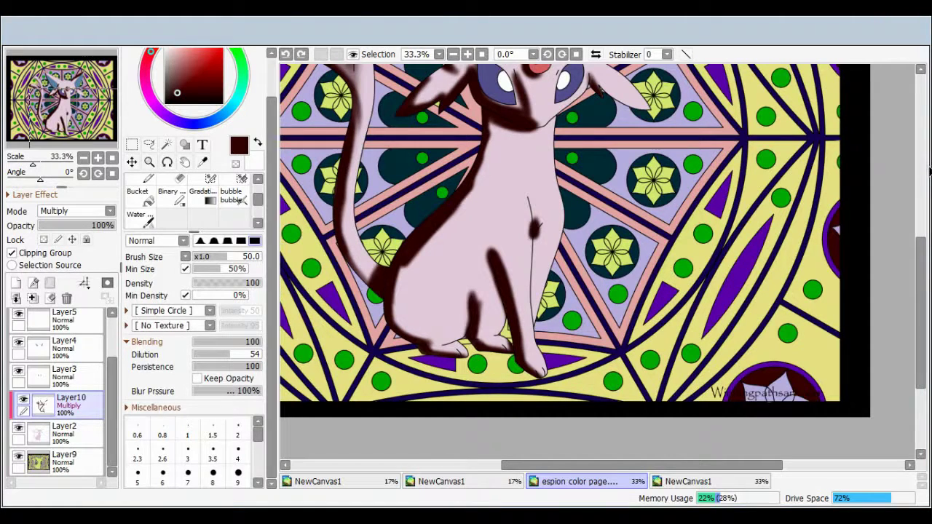
Try the blending brush with dilution 100, sharpness 0 and brush-size pressure hardness 0 on the back, and undo the test stroke
{"action": "left_click", "coordinate": [129, 408]}
{"action": "mouse_move", "coordinate": [254, 355]}
{"action": "left_mouse_down"}
{"action": "mouse_move", "coordinate": [267, 356]}
{"action": "mouse_move", "coordinate": [277, 461]}
{"action": "left_mouse_up"}
{"action": "left_click_drag", "start_coordinate": [230, 281], "coordinate": [193, 282]}
{"action": "left_click", "coordinate": [258, 386]}
{"action": "left_click", "coordinate": [132, 351]}
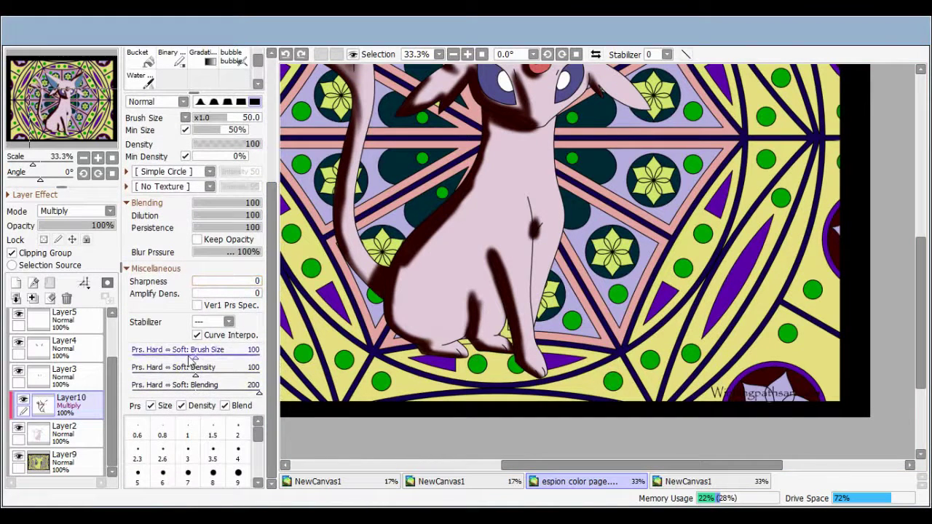
{"action": "mouse_move", "coordinate": [417, 268]}
{"action": "left_mouse_down"}
{"action": "mouse_move", "coordinate": [450, 227]}
{"action": "mouse_move", "coordinate": [421, 297]}
{"action": "left_mouse_up"}
{"action": "key", "text": "ctrl+z"}
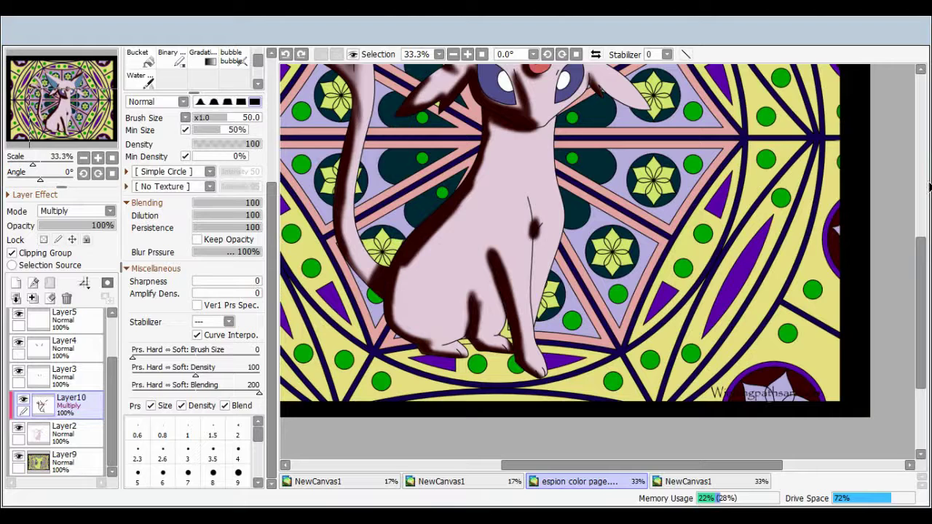
Switch to the custom Water tool and set its blending, dilution and persistence to 100 and blur pressure to 100%
{"action": "left_click", "coordinate": [140, 76]}
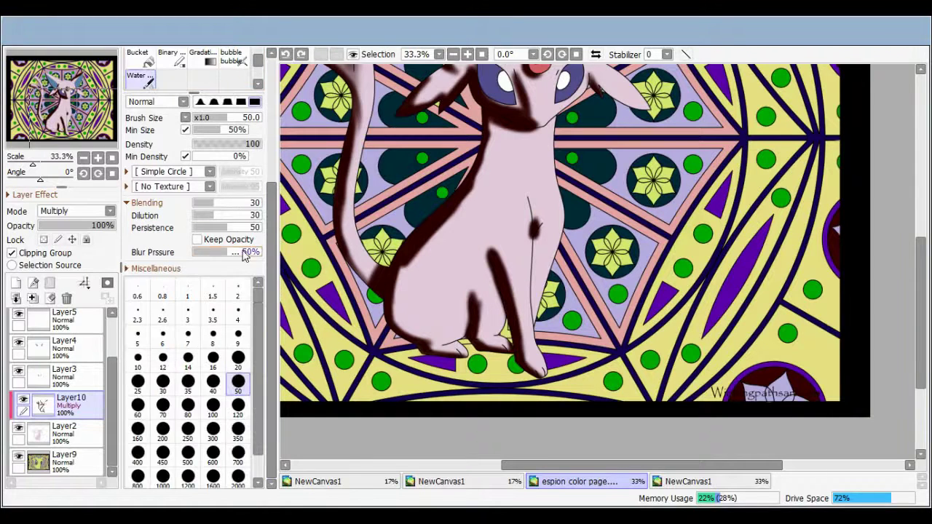
{"action": "left_click", "coordinate": [218, 216]}
{"action": "mouse_move", "coordinate": [219, 216]}
{"action": "left_mouse_down"}
{"action": "mouse_move", "coordinate": [280, 217]}
{"action": "mouse_move", "coordinate": [237, 204]}
{"action": "mouse_move", "coordinate": [260, 202]}
{"action": "left_mouse_up"}
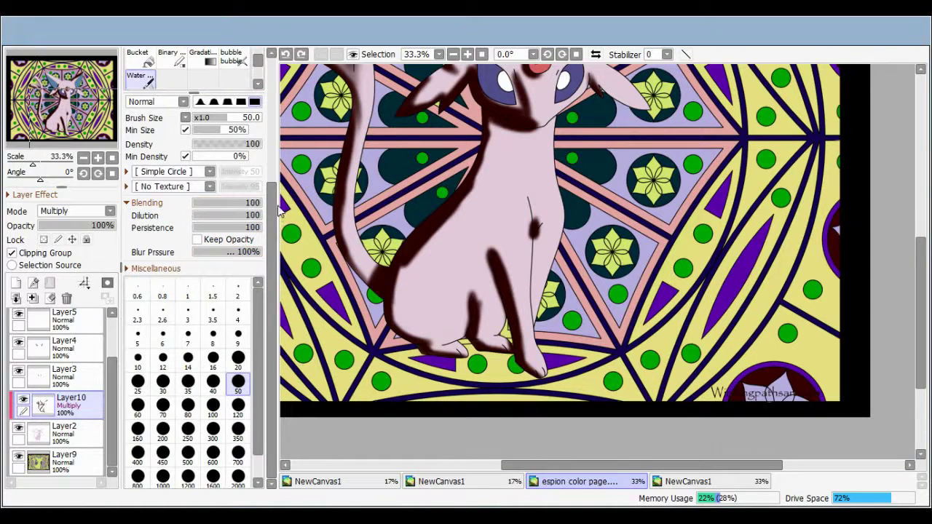
Smooth the maroon shading into soft gradients along the back, legs, chest, tail, chin and lower side ear
{"action": "mouse_move", "coordinate": [419, 266]}
{"action": "left_mouse_down"}
{"action": "mouse_move", "coordinate": [471, 199]}
{"action": "mouse_move", "coordinate": [399, 276]}
{"action": "mouse_move", "coordinate": [397, 320]}
{"action": "mouse_move", "coordinate": [412, 341]}
{"action": "left_mouse_up"}
{"action": "mouse_move", "coordinate": [487, 178]}
{"action": "left_mouse_down"}
{"action": "mouse_move", "coordinate": [489, 116]}
{"action": "mouse_move", "coordinate": [535, 233]}
{"action": "mouse_move", "coordinate": [487, 284]}
{"action": "mouse_move", "coordinate": [520, 350]}
{"action": "mouse_move", "coordinate": [480, 330]}
{"action": "mouse_move", "coordinate": [503, 349]}
{"action": "mouse_move", "coordinate": [439, 336]}
{"action": "left_mouse_up"}
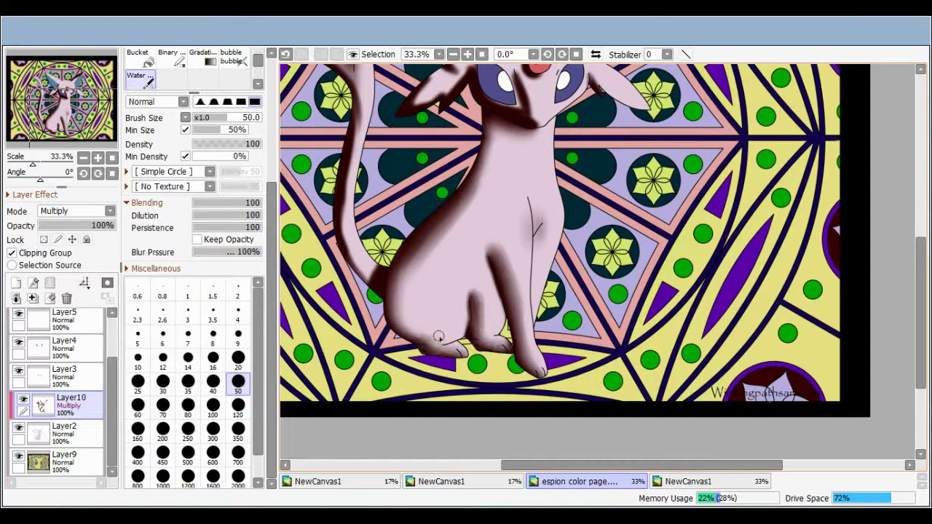
{"action": "mouse_move", "coordinate": [384, 270]}
{"action": "left_mouse_down"}
{"action": "mouse_move", "coordinate": [348, 219]}
{"action": "mouse_move", "coordinate": [357, 109]}
{"action": "mouse_move", "coordinate": [345, 218]}
{"action": "left_mouse_up"}
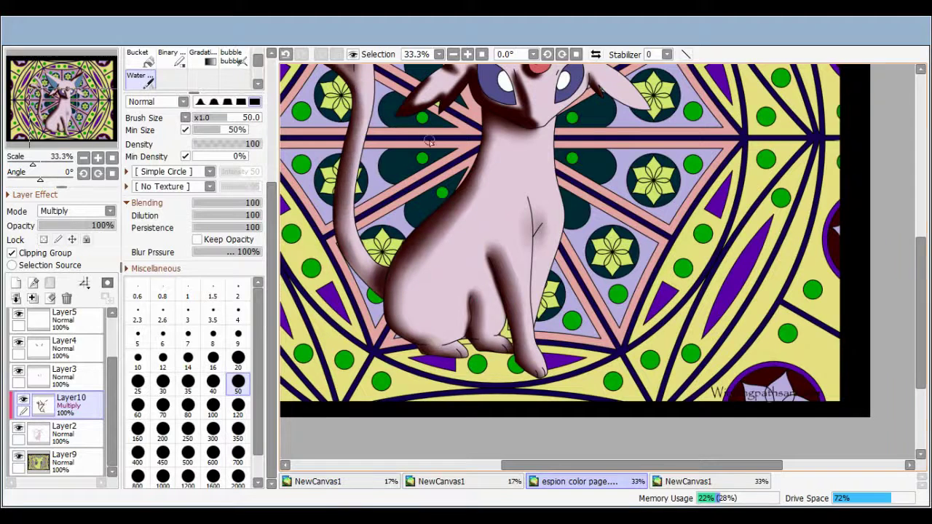
{"action": "scroll", "coordinate": [443, 100], "scroll_direction": "up", "scroll_amount": 2}
{"action": "mouse_move", "coordinate": [442, 100]}
{"action": "left_mouse_down"}
{"action": "mouse_move", "coordinate": [431, 138]}
{"action": "mouse_move", "coordinate": [466, 126]}
{"action": "mouse_move", "coordinate": [530, 146]}
{"action": "left_mouse_up"}
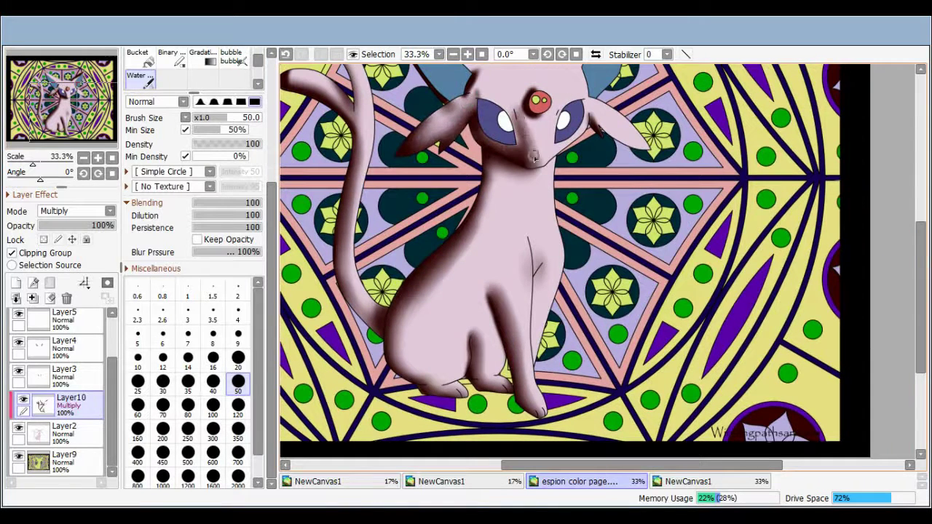
{"action": "mouse_move", "coordinate": [294, 81]}
{"action": "left_mouse_down"}
{"action": "mouse_move", "coordinate": [316, 131]}
{"action": "mouse_move", "coordinate": [354, 153]}
{"action": "left_mouse_up"}
Soften the maroon shading along both large upper ears with the custom blur tool
{"action": "scroll", "coordinate": [193, 182], "scroll_direction": "up", "scroll_amount": 5}
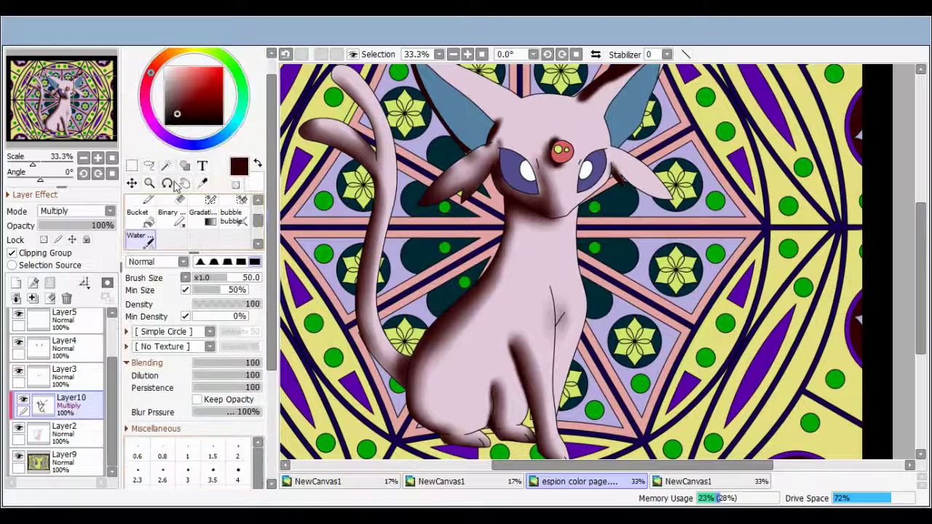
{"action": "left_click", "coordinate": [178, 210]}
{"action": "left_click", "coordinate": [232, 210]}
{"action": "scroll", "coordinate": [162, 222], "scroll_direction": "down", "scroll_amount": 3}
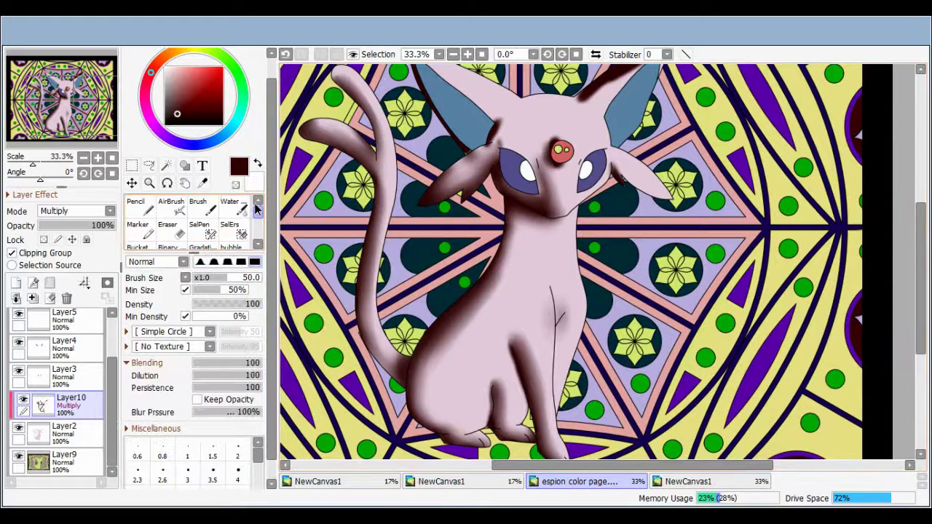
{"action": "mouse_move", "coordinate": [502, 157]}
{"action": "left_mouse_down"}
{"action": "mouse_move", "coordinate": [445, 130]}
{"action": "mouse_move", "coordinate": [414, 71]}
{"action": "left_mouse_up"}
{"action": "scroll", "coordinate": [415, 71], "scroll_direction": "up", "scroll_amount": 3}
{"action": "left_click_drag", "start_coordinate": [582, 171], "coordinate": [666, 102]}
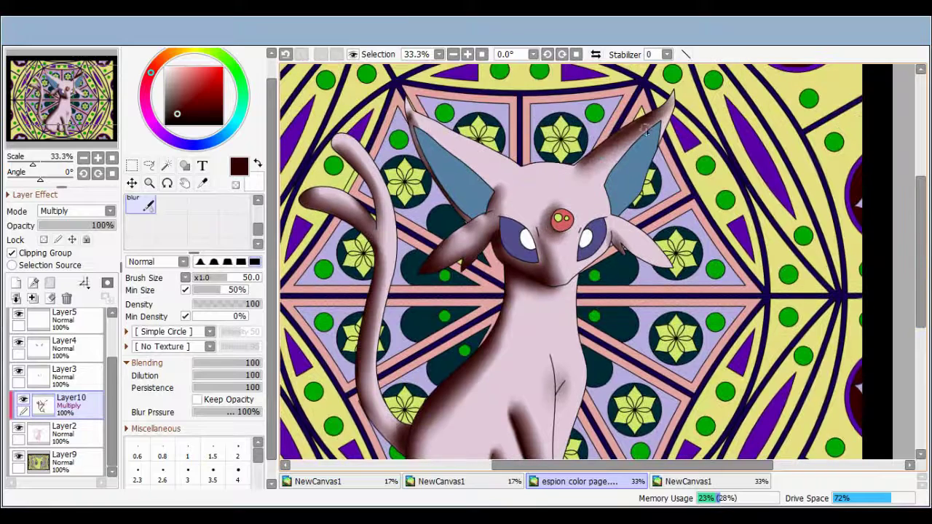
Lower the opacity of Layer10 to 70% and check the whole page at 16.6% zoom
{"action": "left_click", "coordinate": [92, 225]}
{"action": "left_click_drag", "start_coordinate": [44, 94], "coordinate": [49, 101]}
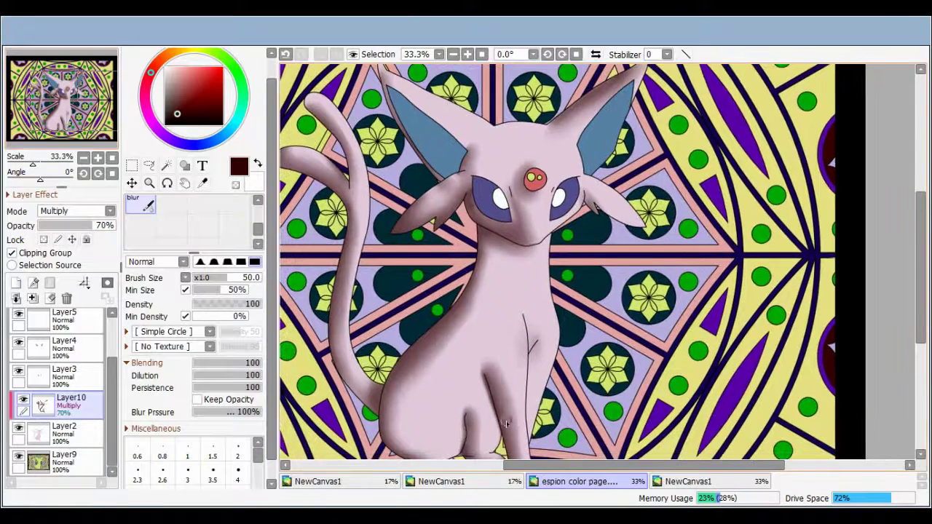
{"action": "left_click", "coordinate": [83, 158]}
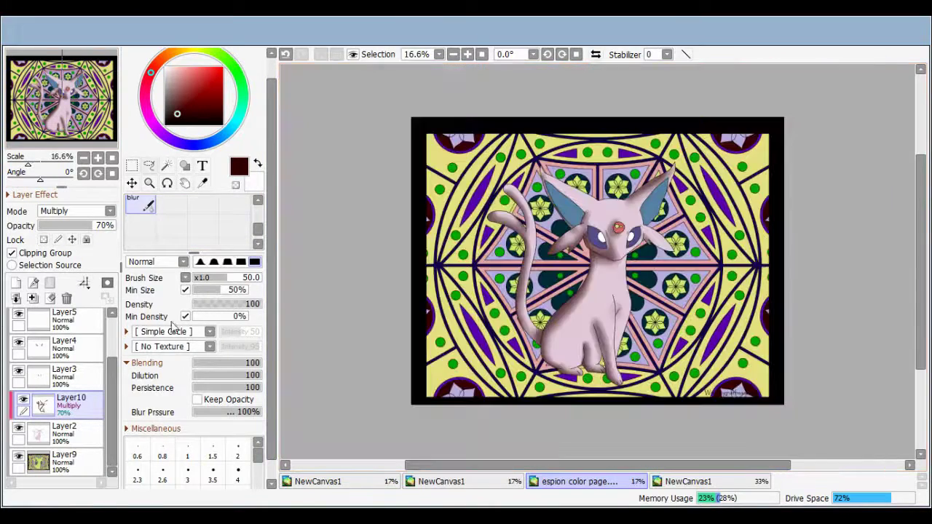